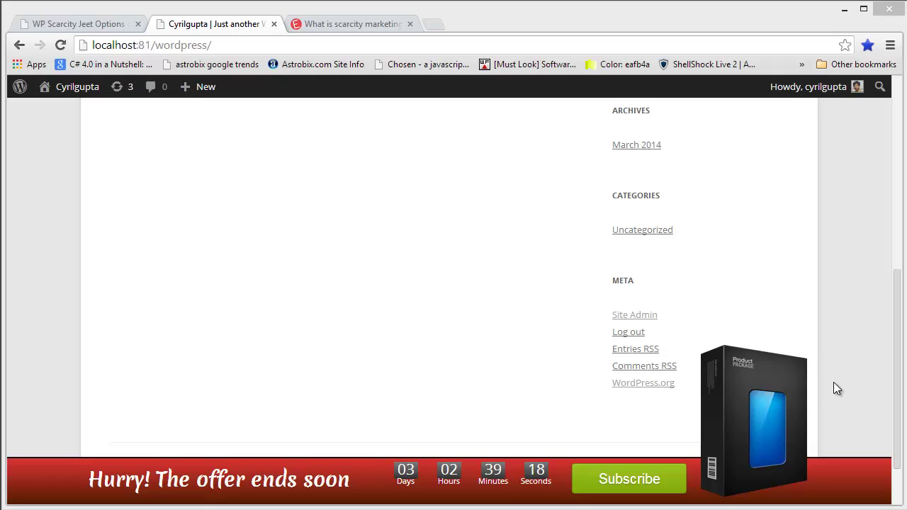
Examine the countdown bar on the WordPress site's home page at different places along the page.
scroll(837, 332, up, 4)
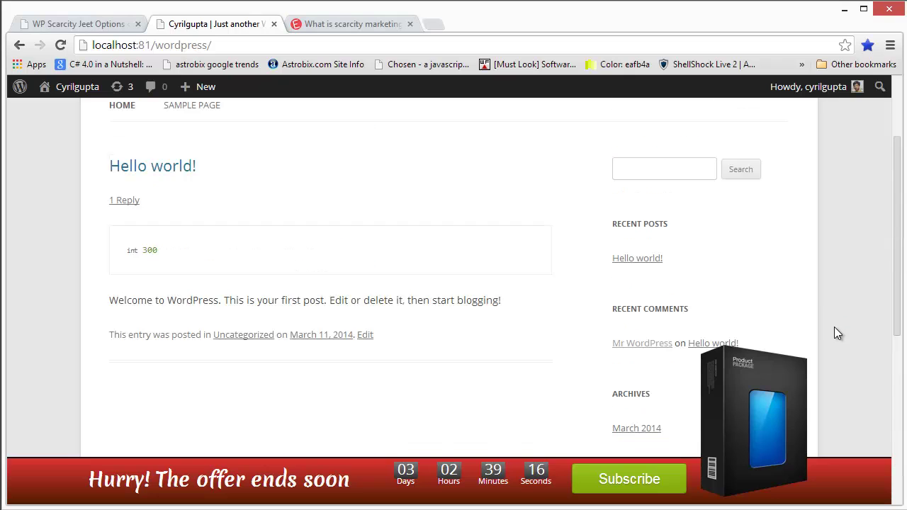
scroll(835, 332, up, 2)
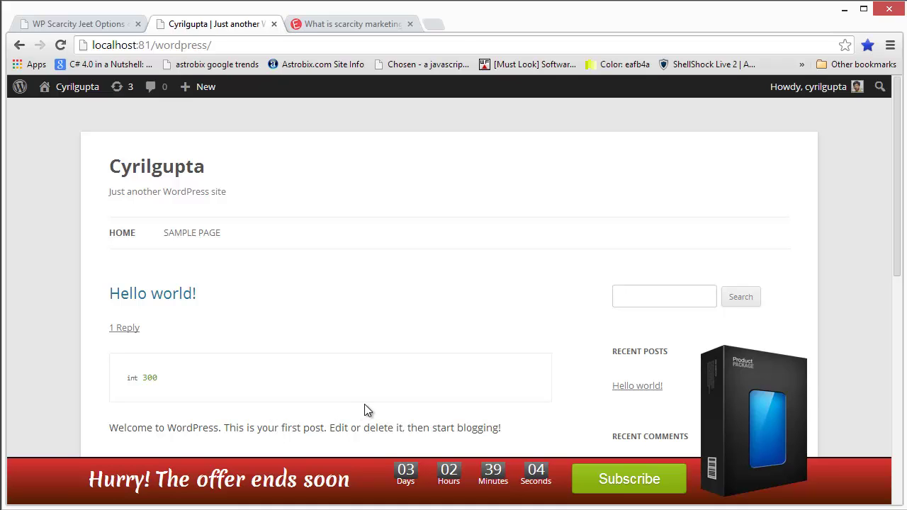
scroll(497, 431, down, 1)
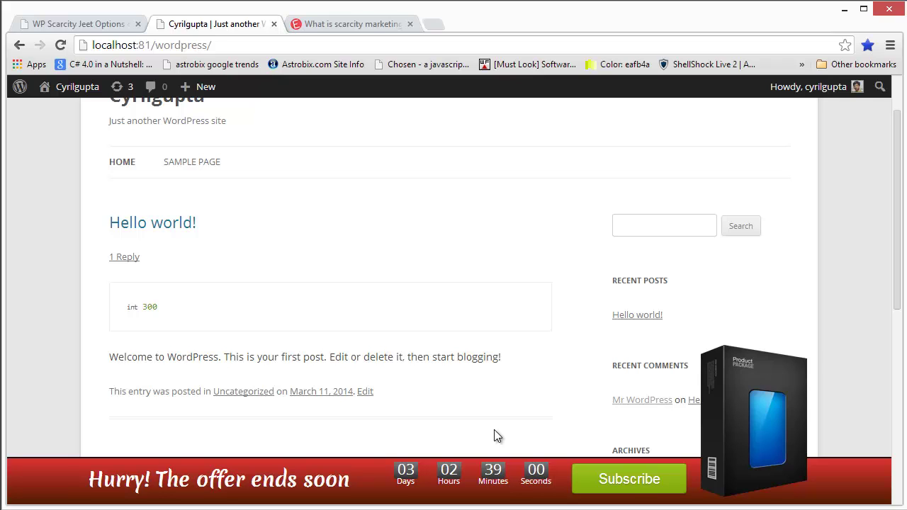
scroll(495, 430, down, 1)
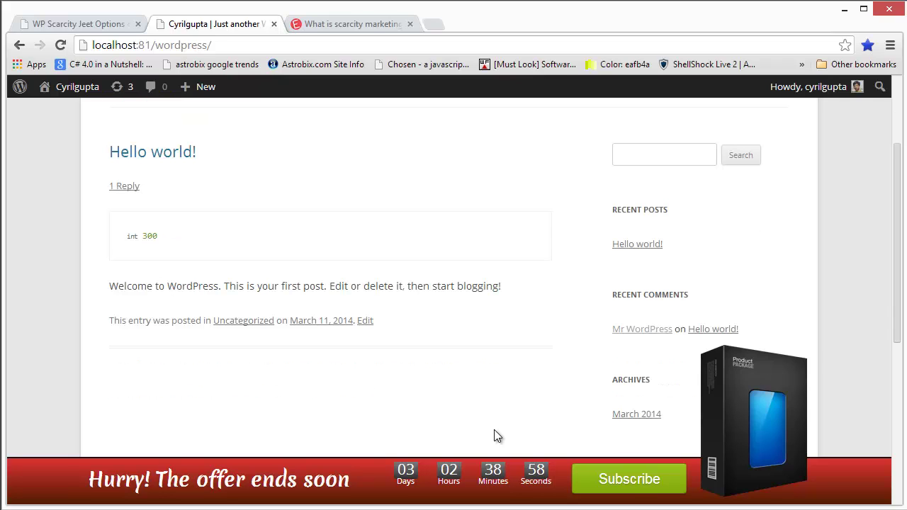
scroll(494, 429, down, 1)
scroll(494, 430, up, 3)
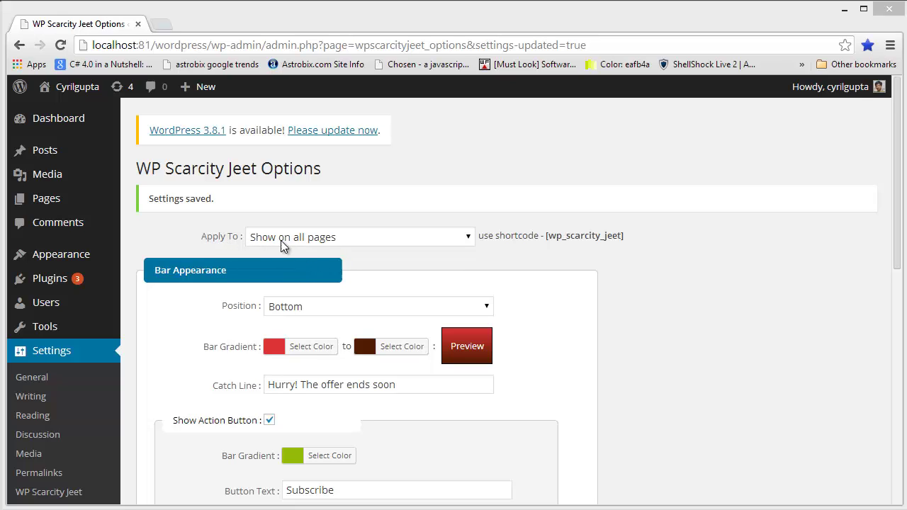
Set the Apply To option to shortcode only and select the [wp_scarcity_jeet] shortcode text.
click(281, 240)
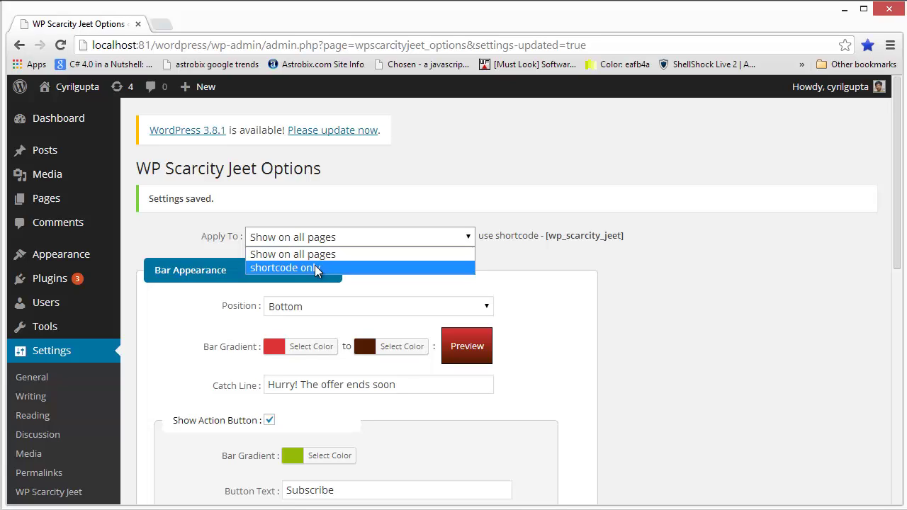
click(316, 270)
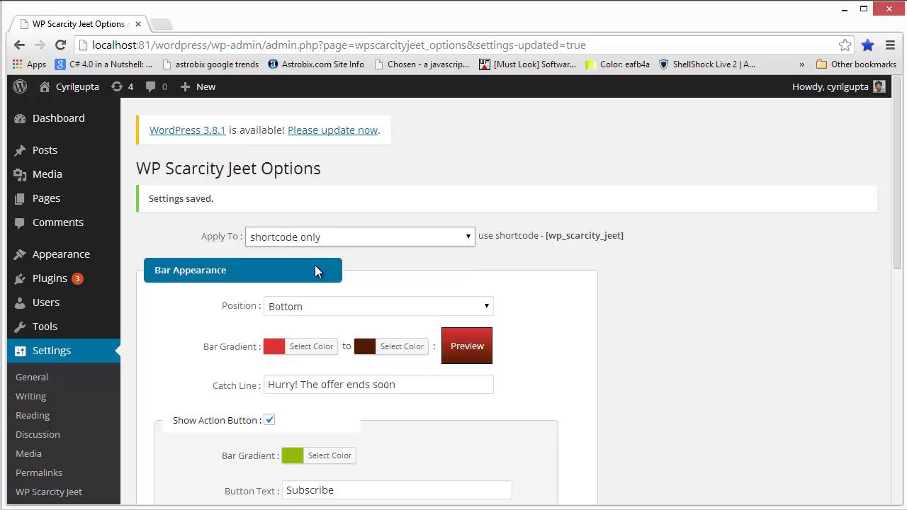
click(550, 237)
drag(551, 237, 626, 236)
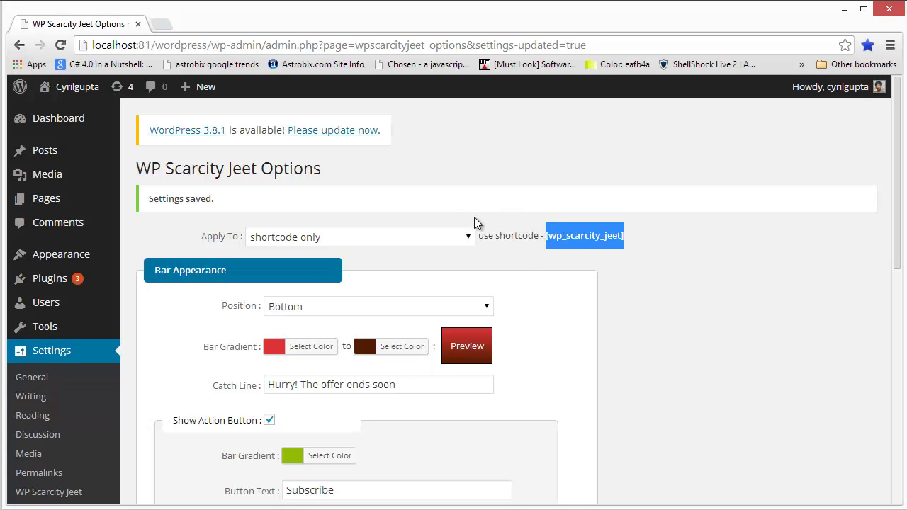
Set the Apply To option to Show on all pages and clear the shortcode text selection.
click(413, 237)
click(394, 256)
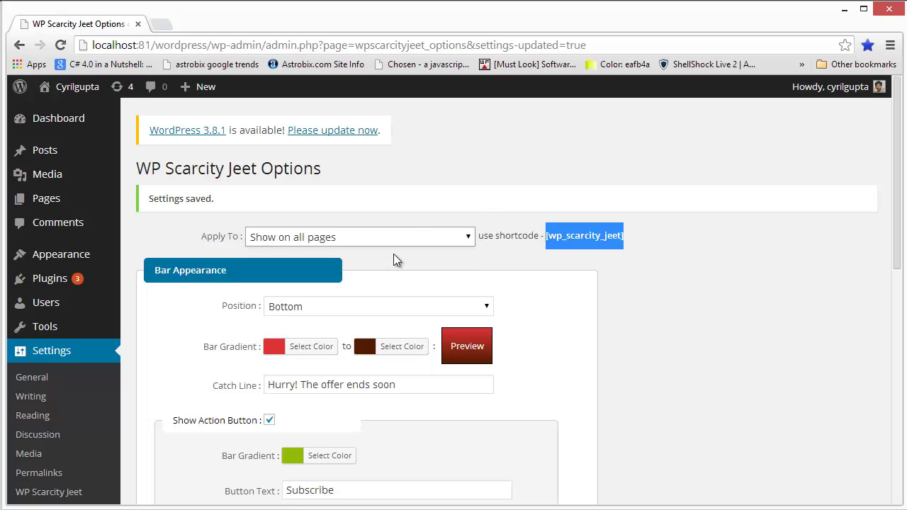
click(690, 276)
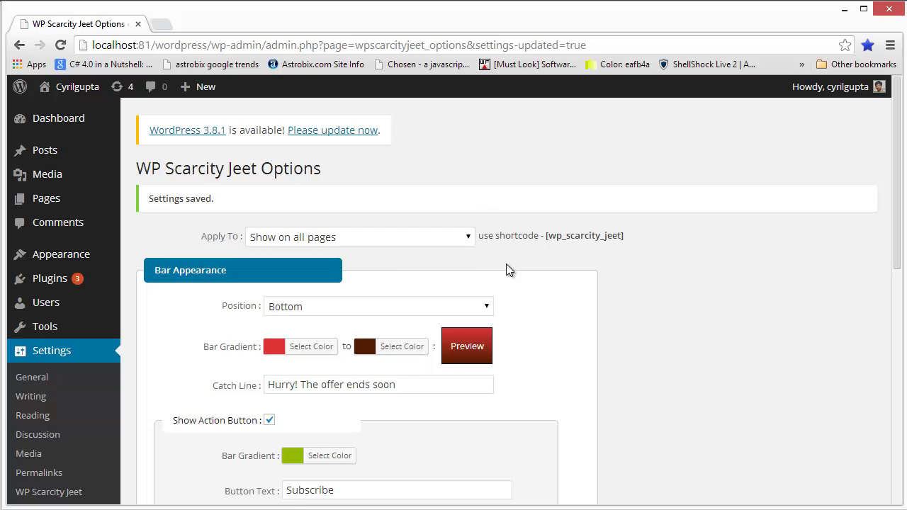
Review the bar's Position options, keep Bottom, and view the bar on the site's home page.
scroll(505, 270, down, 1)
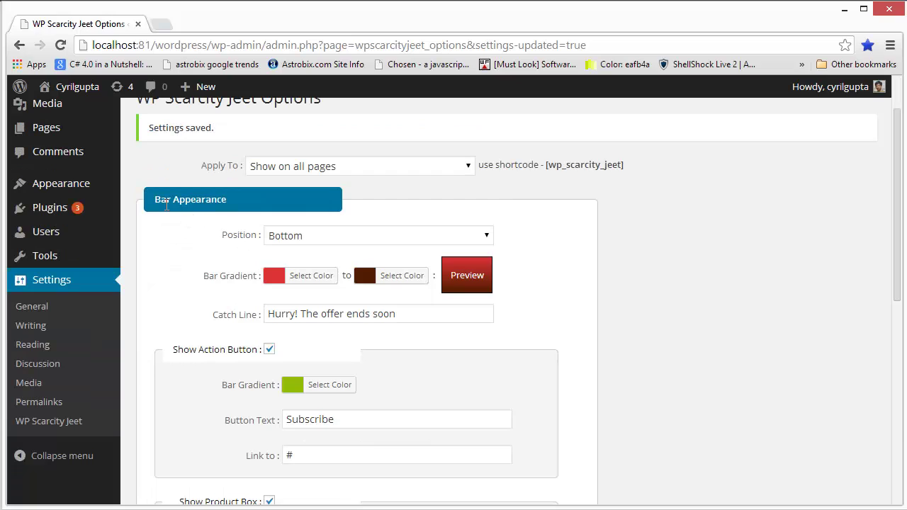
scroll(183, 213, down, 1)
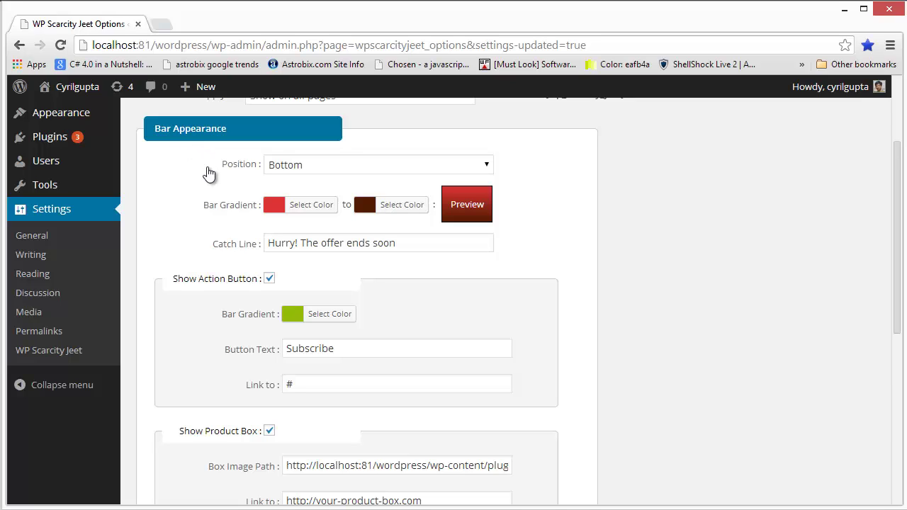
click(305, 165)
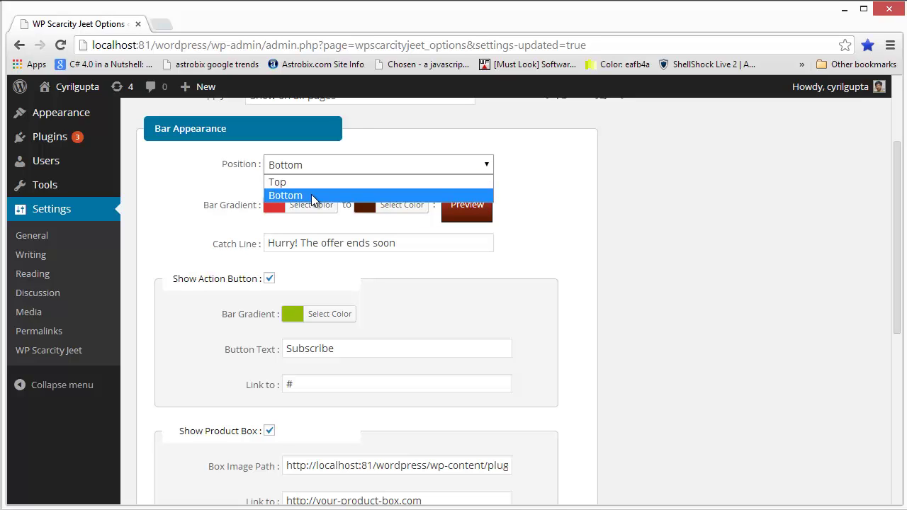
click(311, 194)
key(alt+Tab)
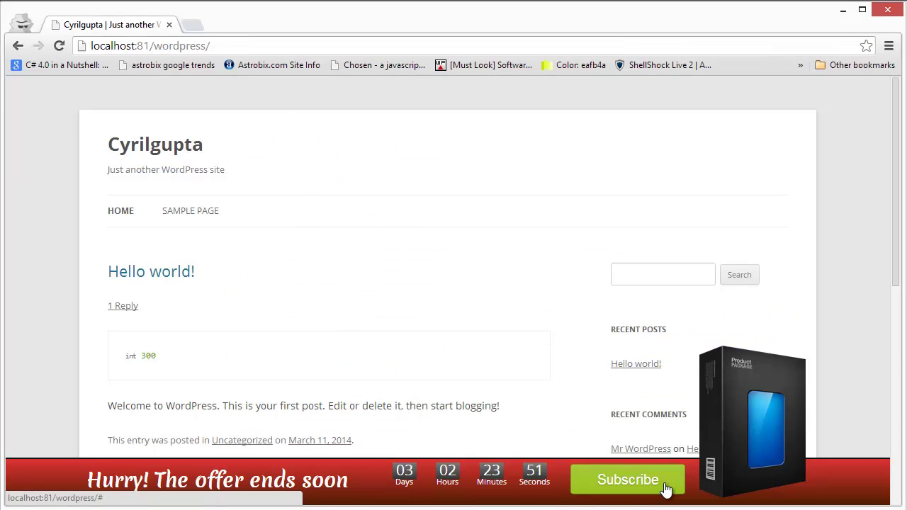
Return to the plugin options and set the bar's Position to Top.
key(alt+Tab)
click(343, 165)
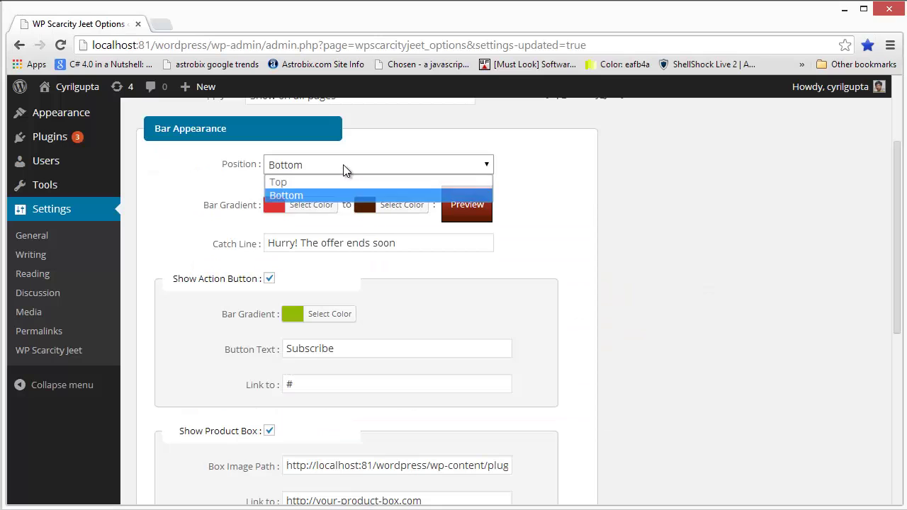
click(348, 182)
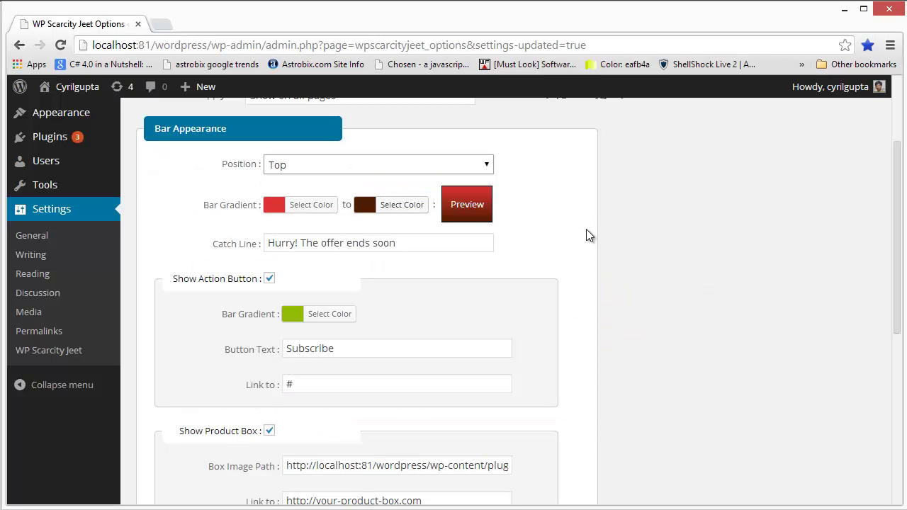
Save the settings and check the bar's position on the reloaded home page.
scroll(502, 273, down, 5)
click(183, 426)
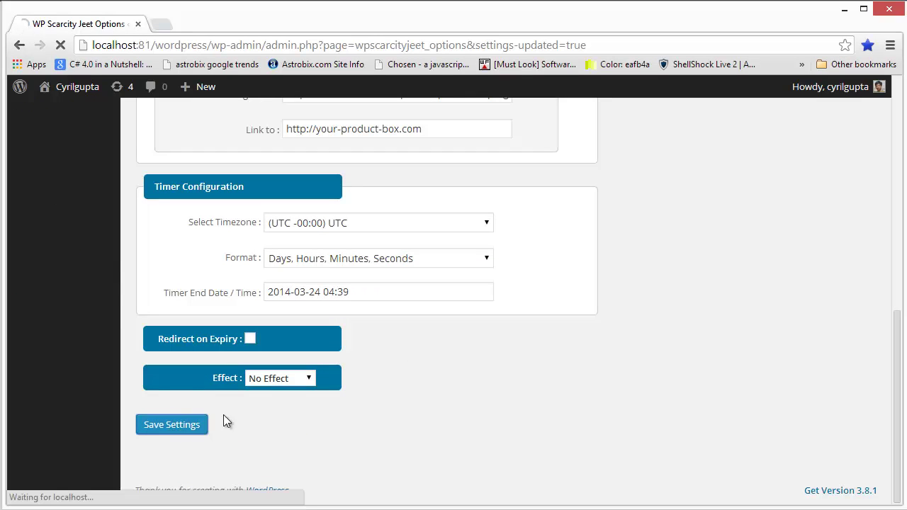
key(alt+Tab)
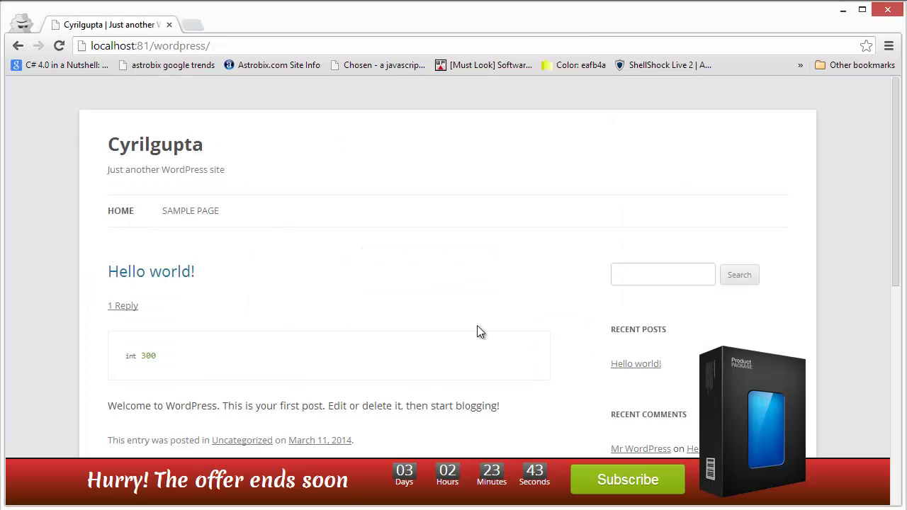
key(F5)
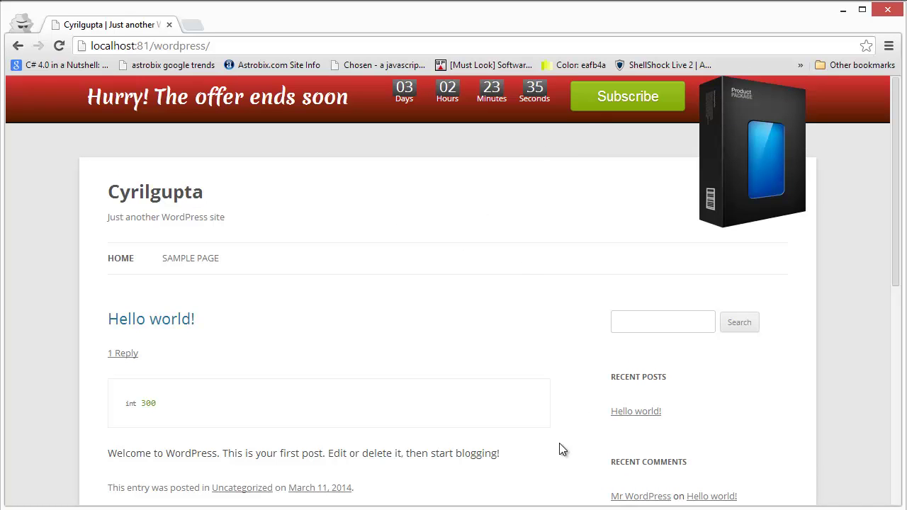
Return to the plugin options and set the first Bar Gradient color to blue #132ad6.
key(alt+Tab)
scroll(557, 297, down, 2)
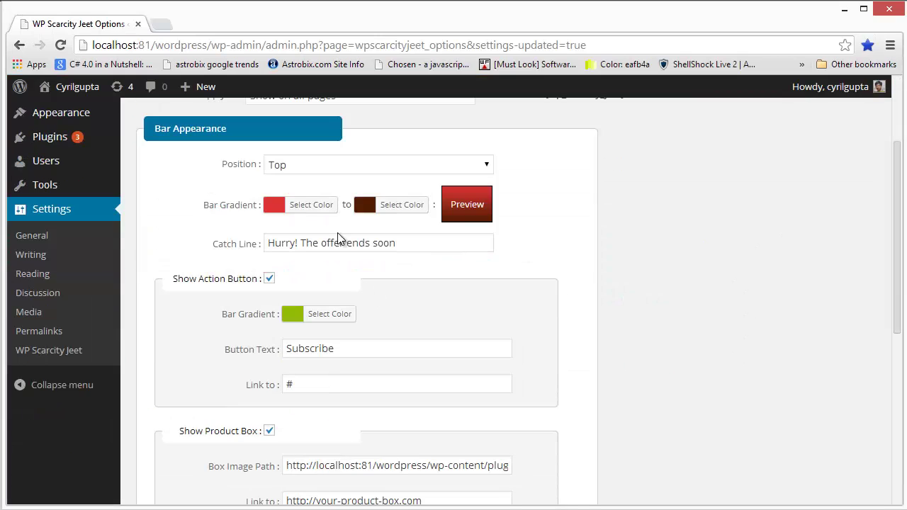
click(300, 206)
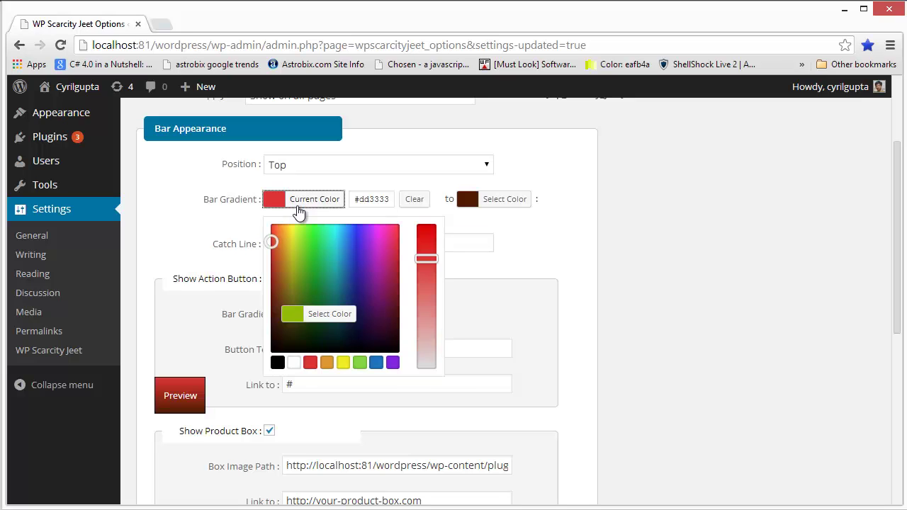
mouse_move(281, 255)
mouse_down()
mouse_move(281, 290)
mouse_move(283, 253)
mouse_move(363, 250)
mouse_move(347, 238)
mouse_move(354, 245)
mouse_up()
drag(426, 258, 426, 237)
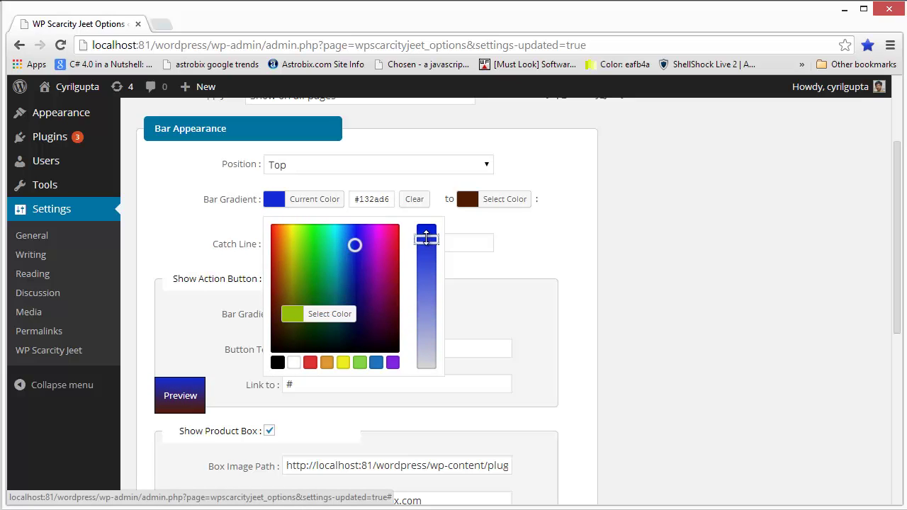
click(345, 191)
Set the second Bar Gradient color to a very dark navy blue.
click(420, 205)
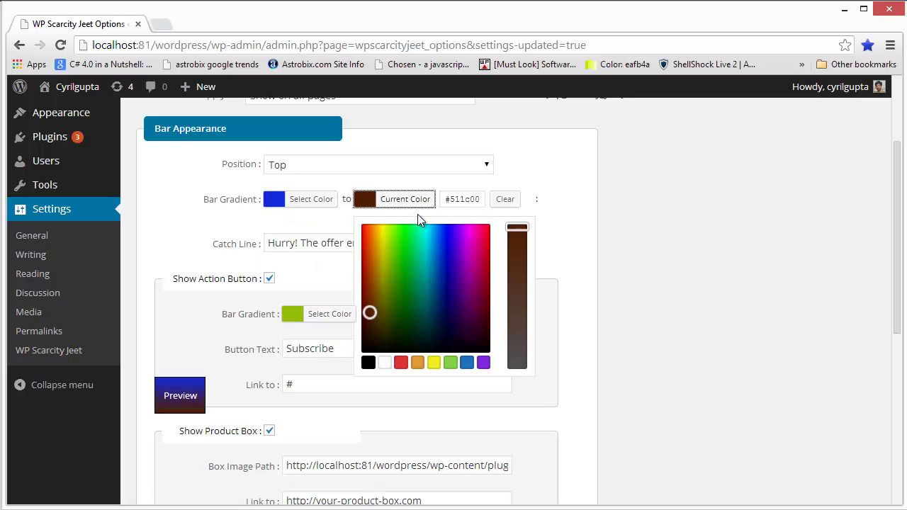
mouse_move(435, 268)
mouse_down()
mouse_move(431, 290)
mouse_move(375, 294)
mouse_move(371, 302)
mouse_move(389, 319)
mouse_move(449, 297)
mouse_move(442, 296)
mouse_move(447, 327)
mouse_up()
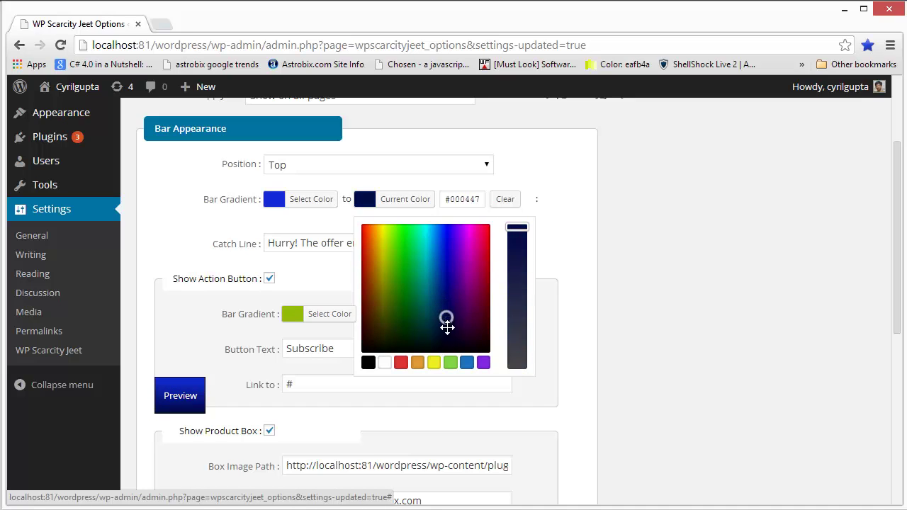
click(531, 184)
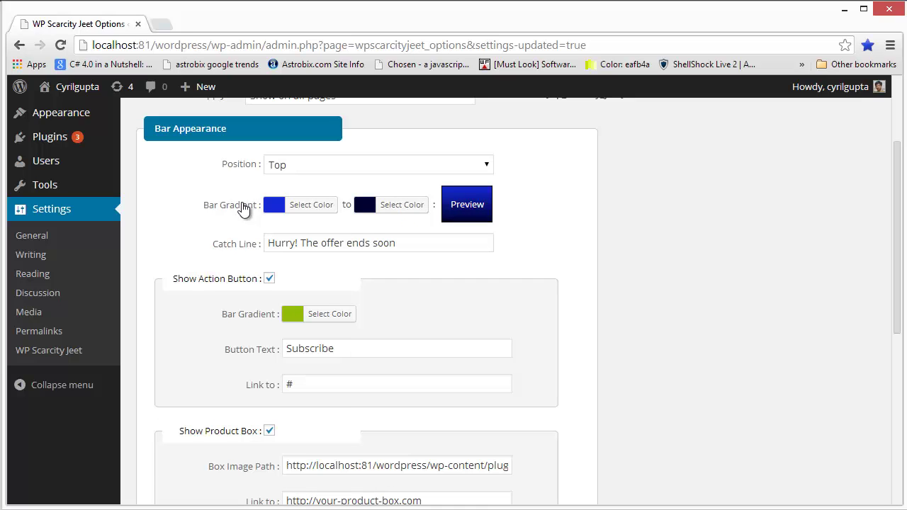
Save the settings and check the bar's gradient colors on the reloaded home page.
scroll(215, 435, down, 4)
scroll(216, 434, down, 2)
click(196, 428)
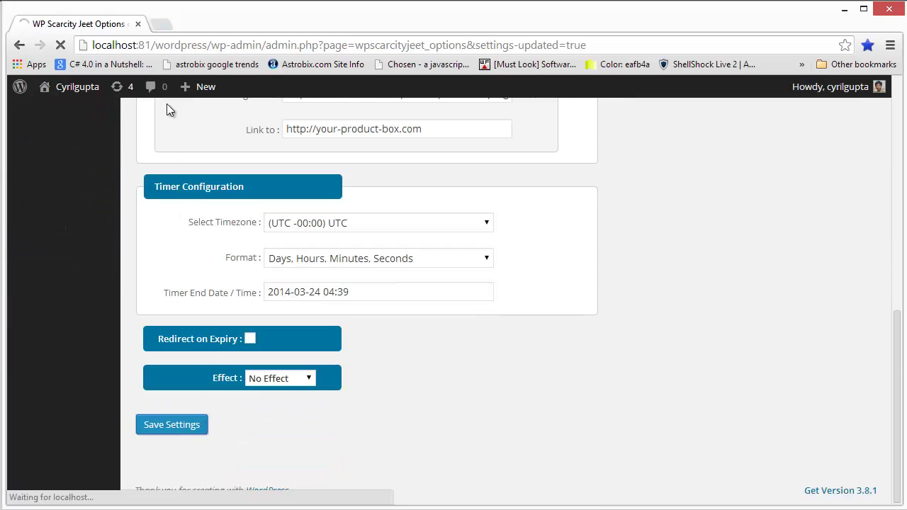
key(alt+Tab)
key(F5)
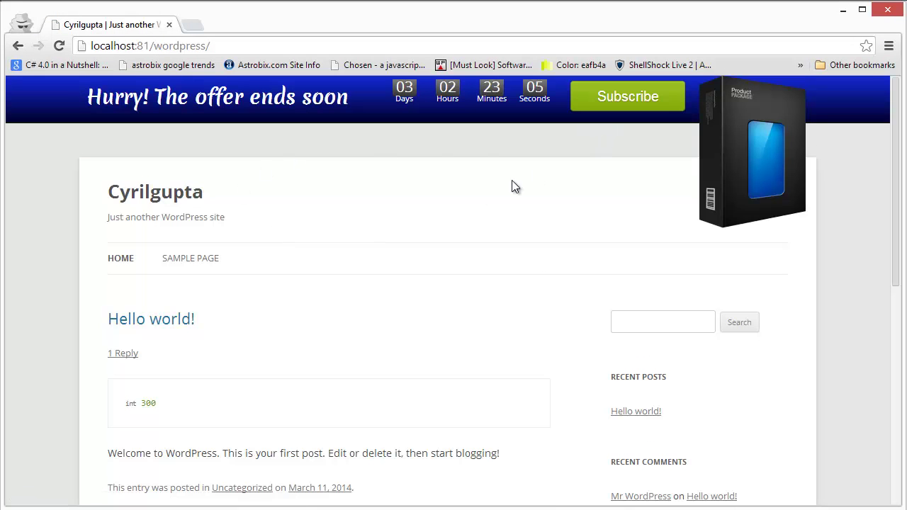
Select the Catch Line text in the plugin options and compare it with the bar on the home page.
key(alt+Tab)
scroll(270, 326, down, 3)
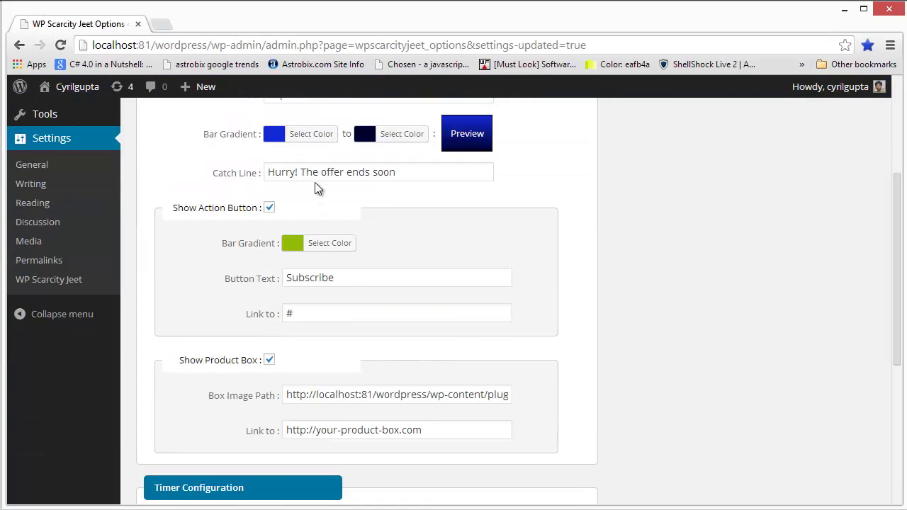
drag(423, 176, 186, 186)
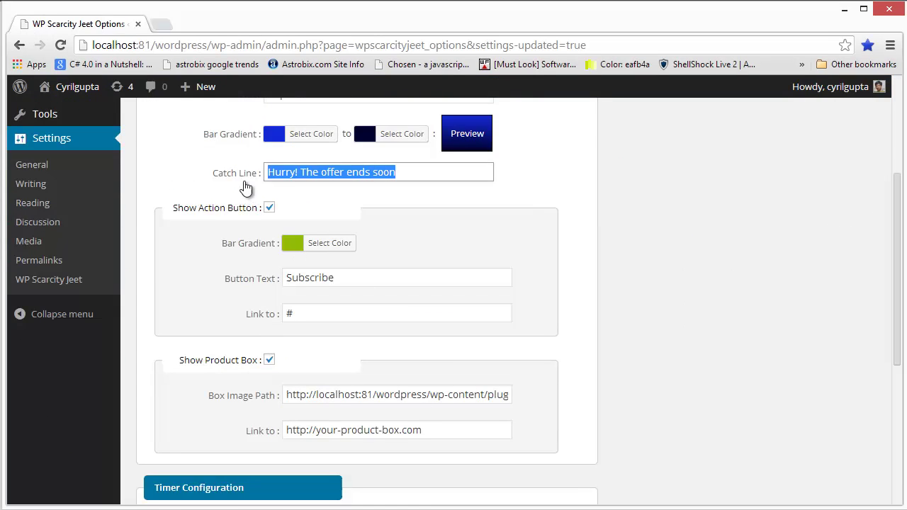
key(alt+Tab)
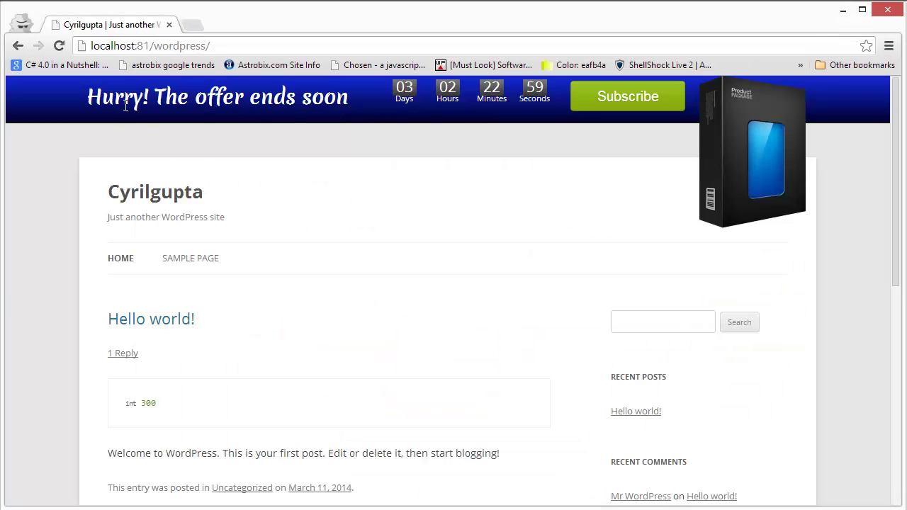
key(alt+Tab)
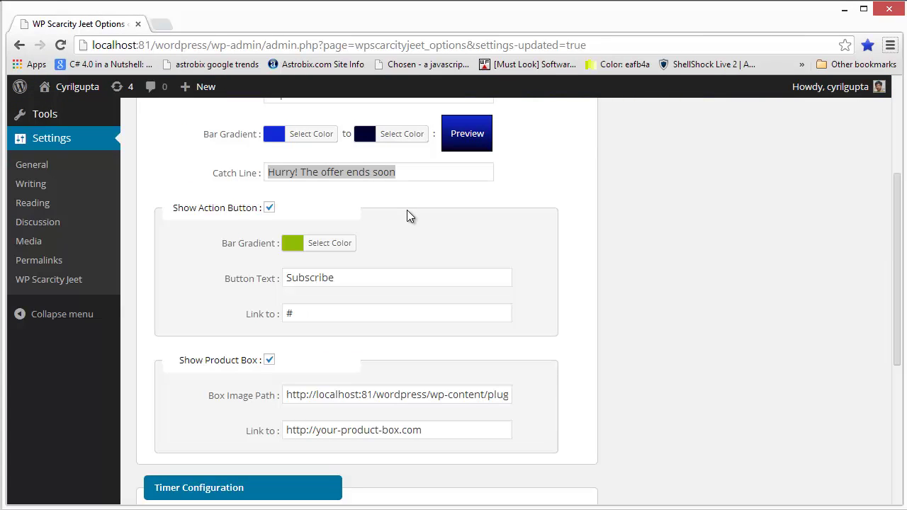
Replace the Catch Line text with "This offer is valid only for!".
click(438, 170)
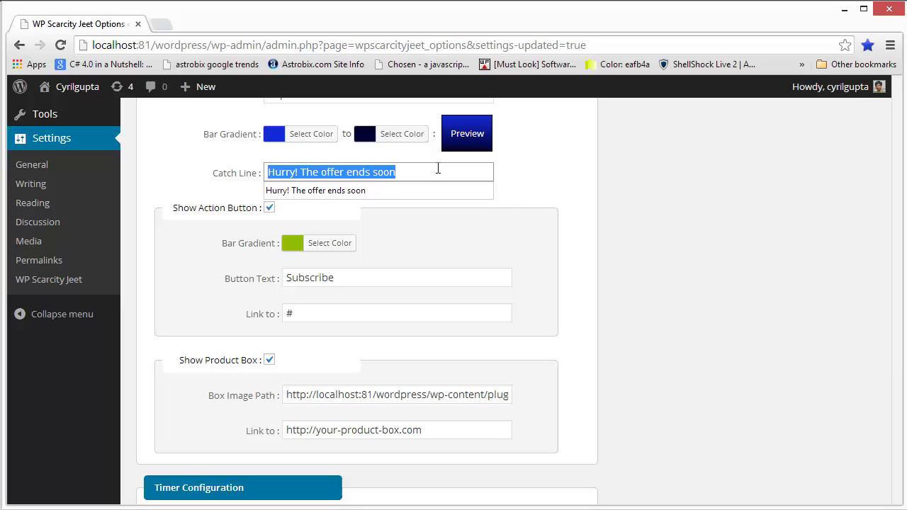
text(This offer is)
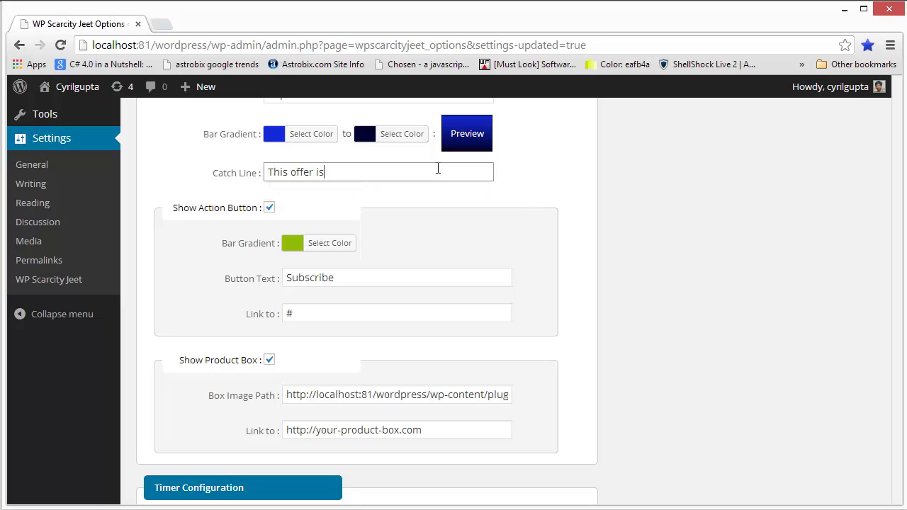
text( valid only for!)
Save the settings and check the catch line in the bar on the home page.
scroll(148, 371, down, 4)
click(168, 423)
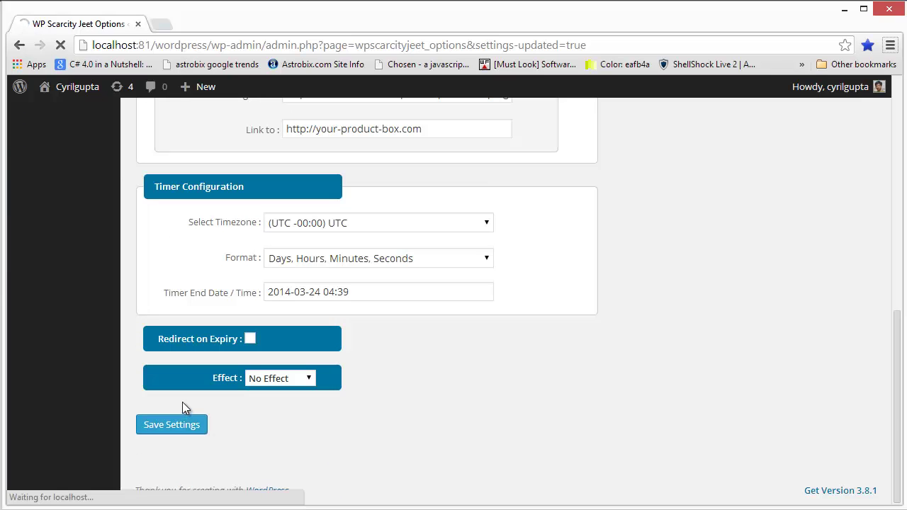
key(alt+Tab)
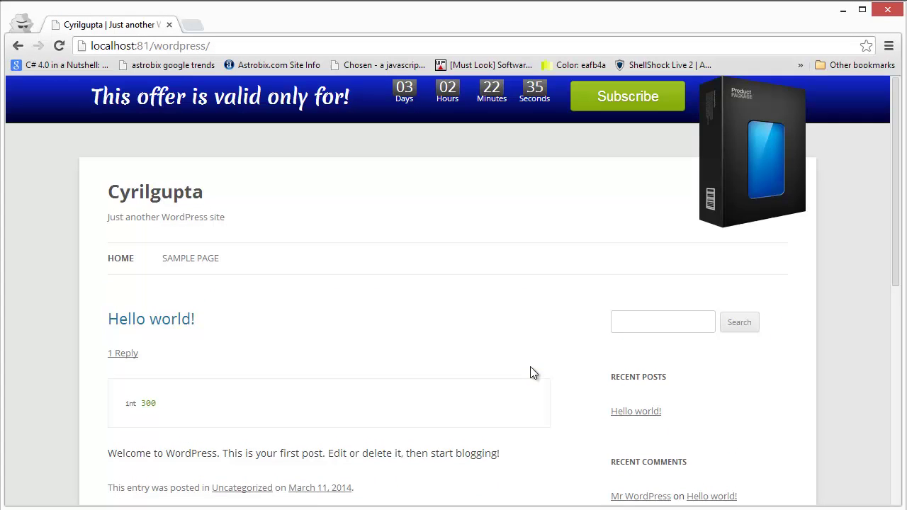
Replace the action button's Button Text with "Click here!" in the plugin options.
key(alt+Tab)
scroll(428, 328, down, 3)
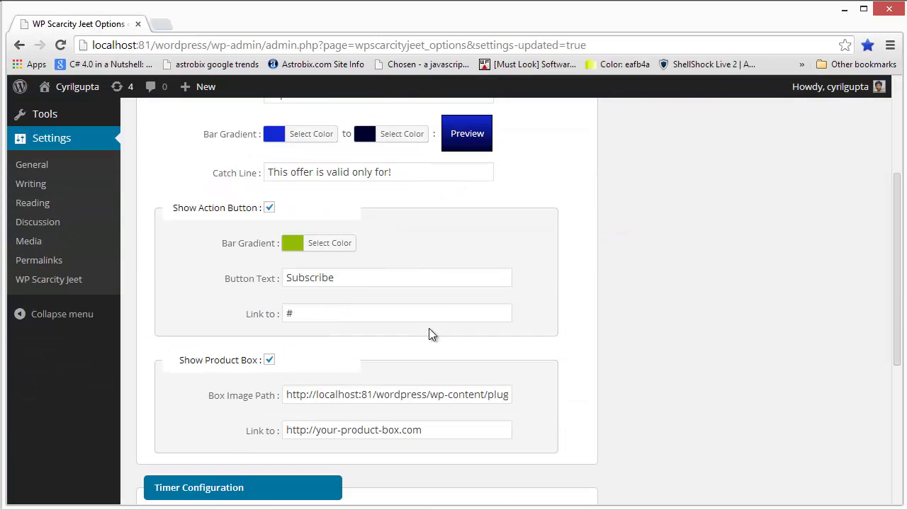
scroll(342, 340, up, 2)
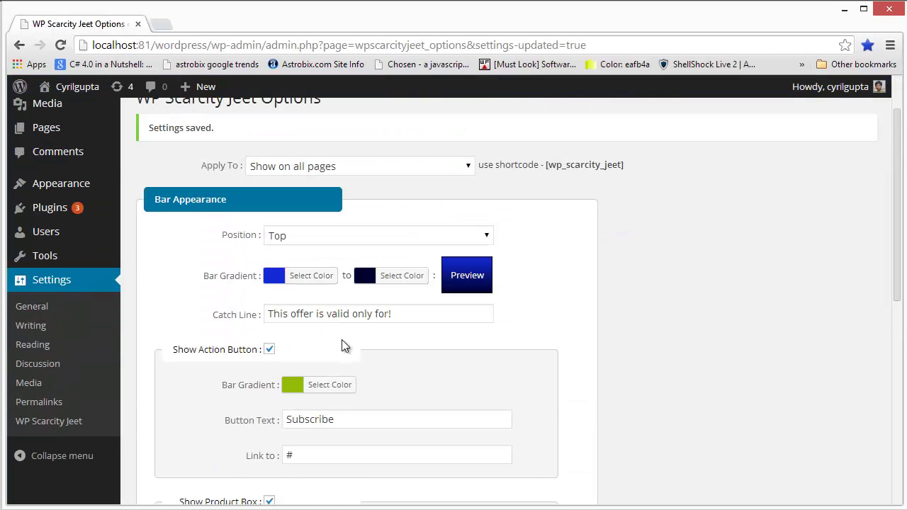
scroll(312, 315, down, 1)
key(alt+Tab)
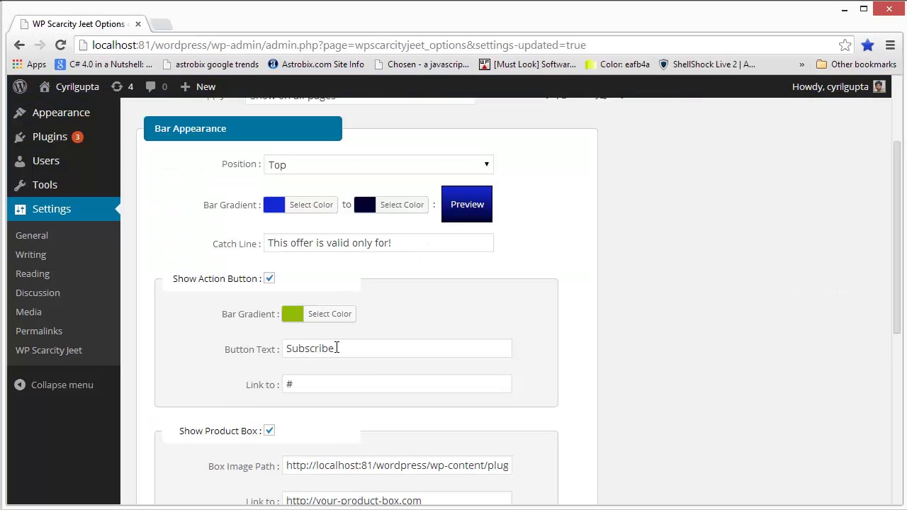
scroll(340, 348, down, 1)
drag(344, 279, 181, 298)
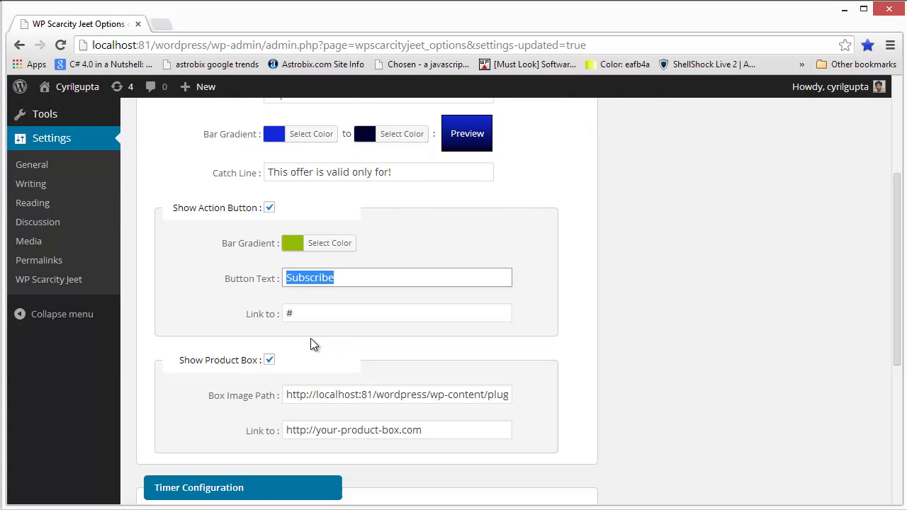
text(Click here!)
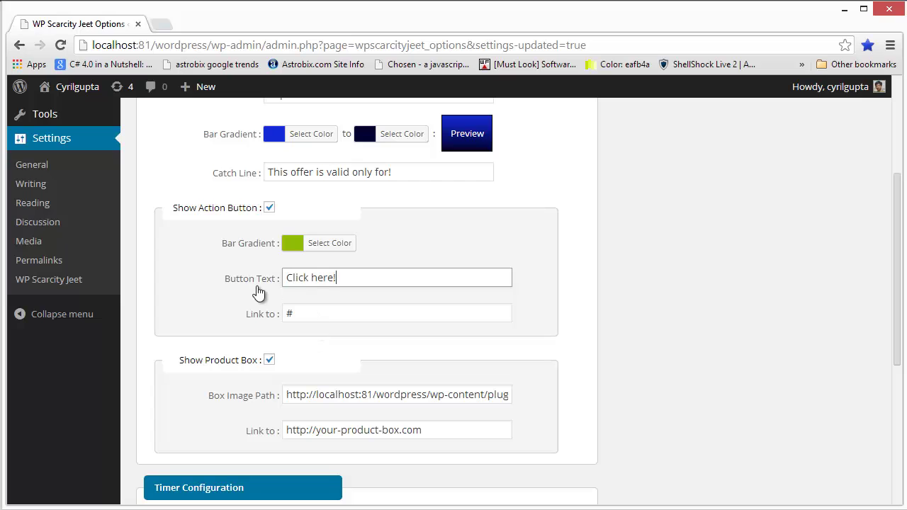
key(Tab)
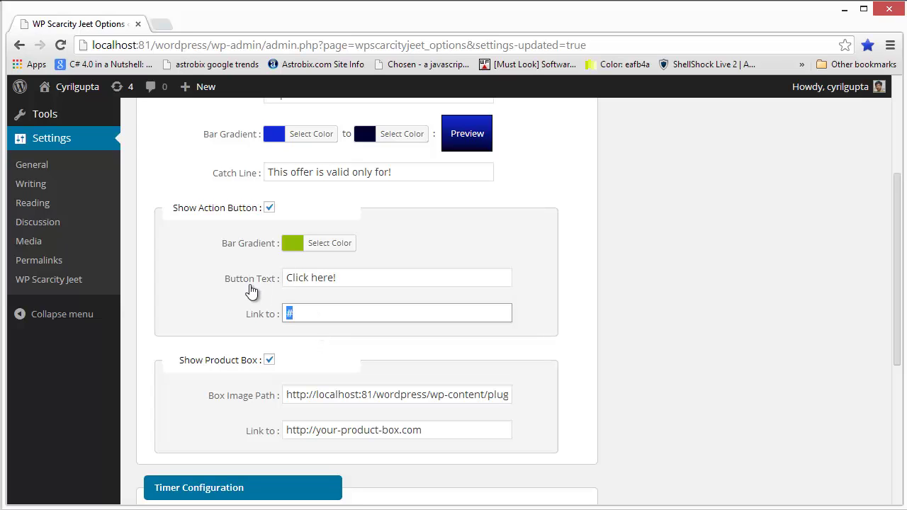
Save the settings and check the action button's text and link on the reloaded home page.
scroll(277, 436, down, 4)
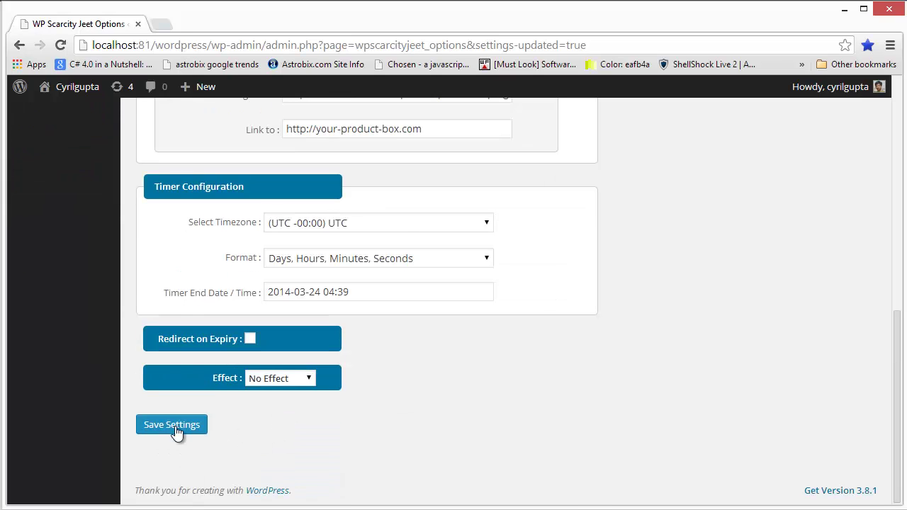
click(197, 425)
key(alt+Tab)
key(F5)
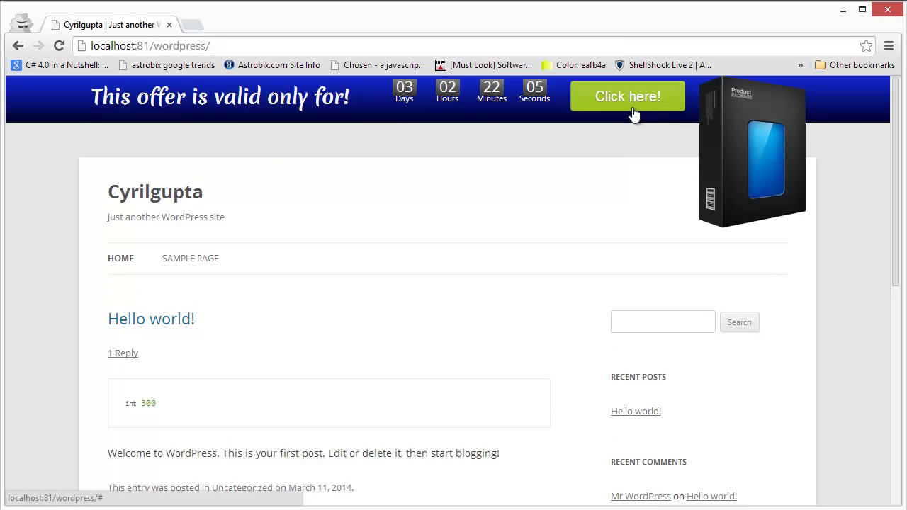
key(alt+Tab)
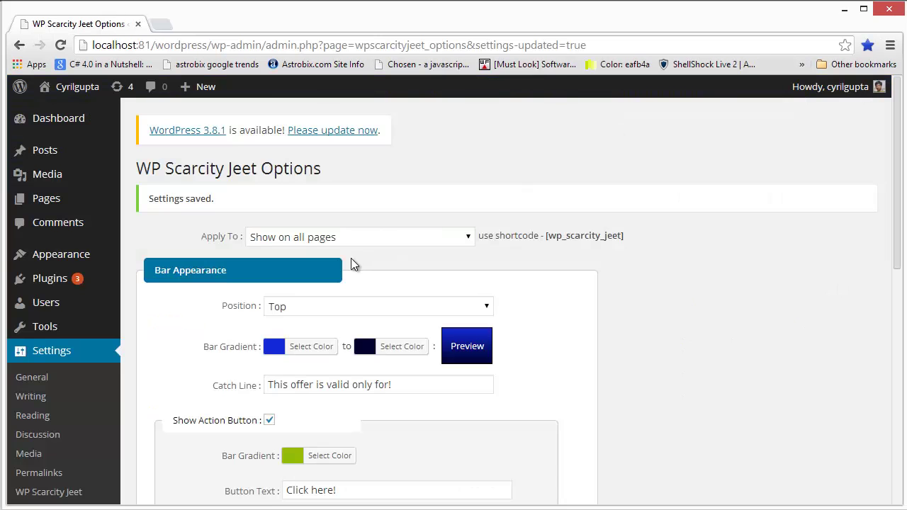
scroll(351, 258, down, 4)
key(alt+Tab)
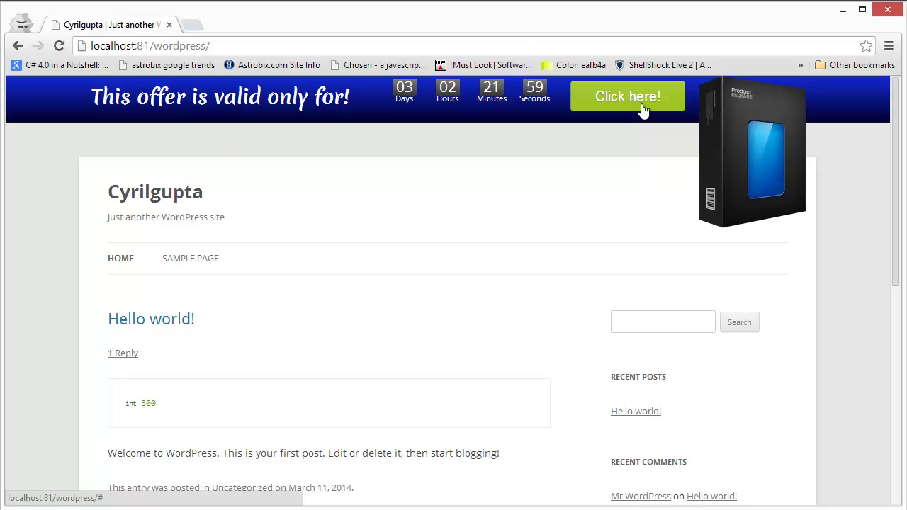
key(alt+Tab)
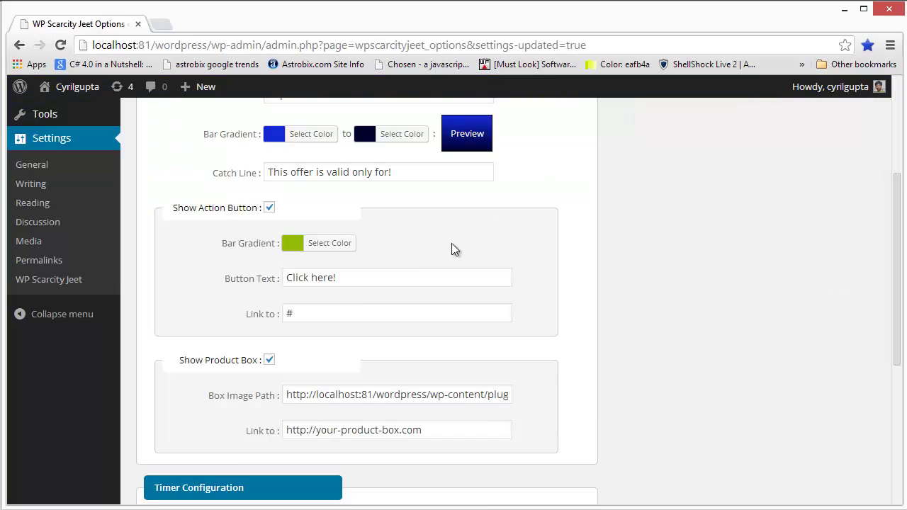
Turn off Show Product Box in the bar appearance options.
scroll(352, 293, down, 3)
scroll(286, 296, up, 2)
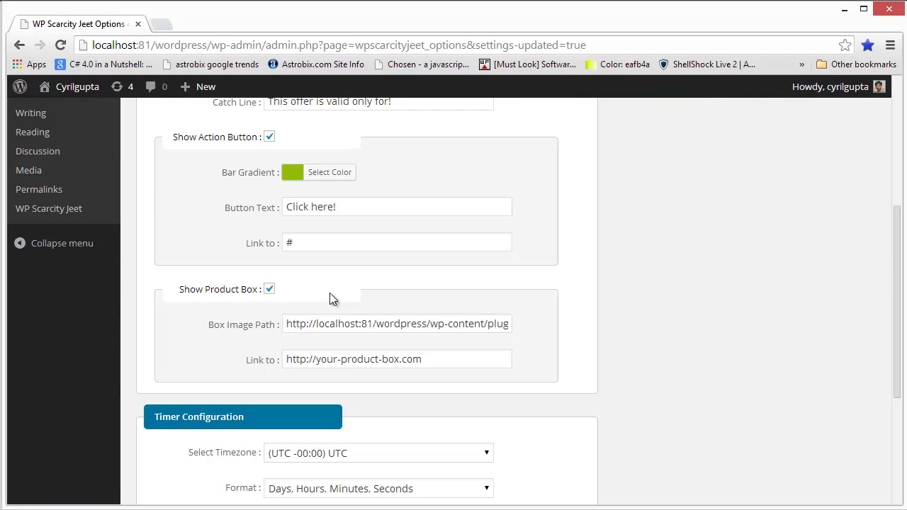
key(alt+Tab)
click(269, 291)
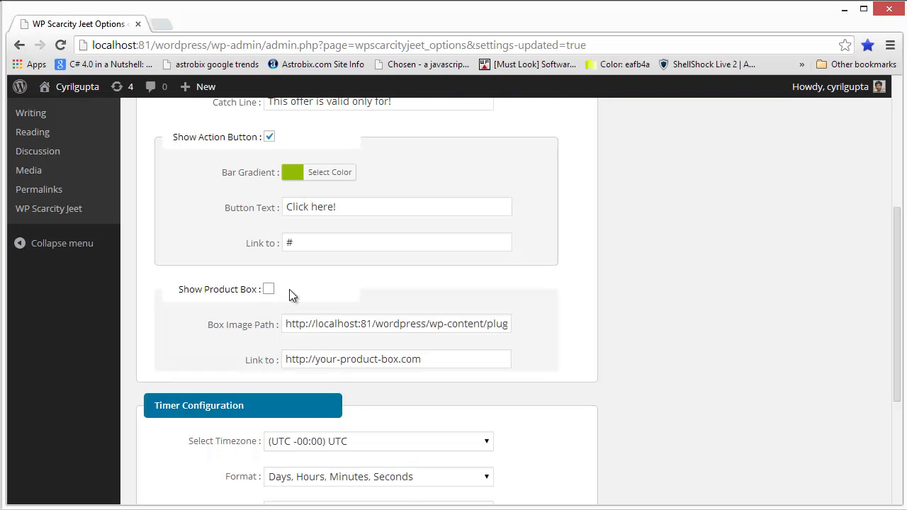
Save the settings and check the bar without its product box on the reloaded home page.
scroll(256, 355, down, 2)
click(202, 427)
key(alt+Tab)
key(Tab)
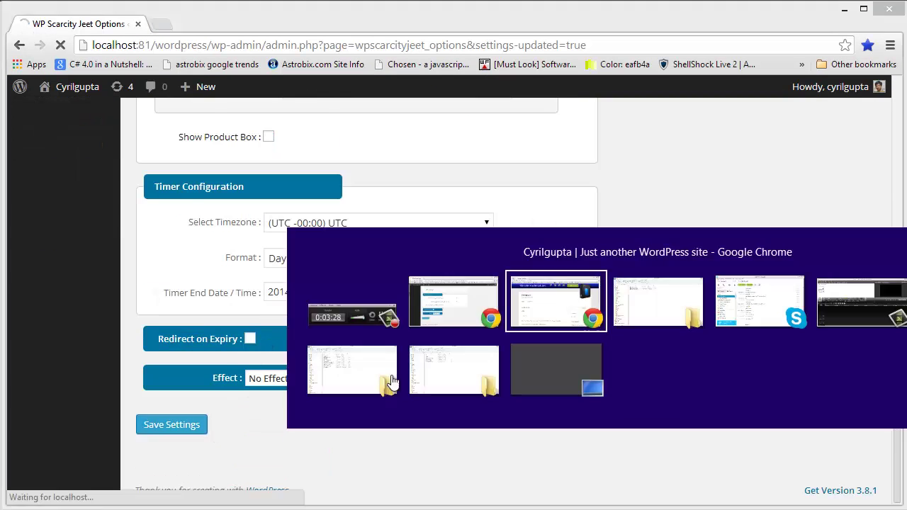
key(F5)
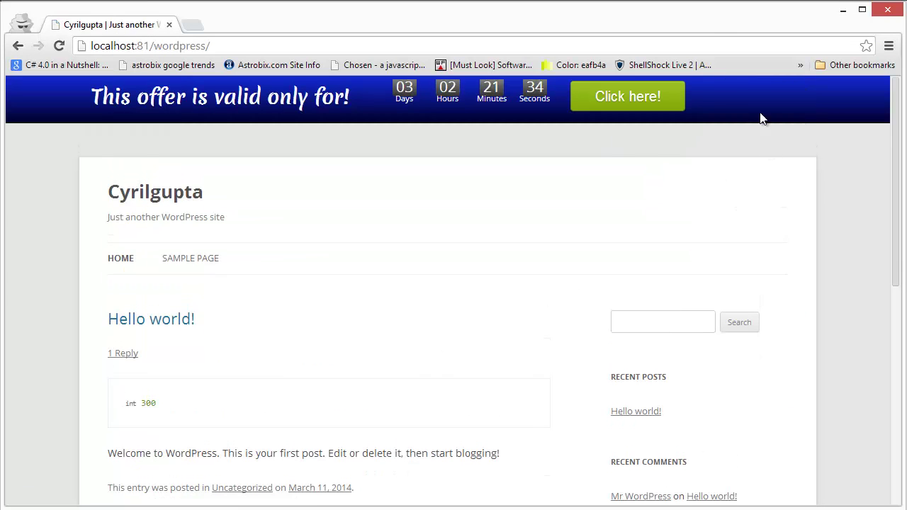
Turn Show Product Box back on in the plugin options and examine its image path and link fields.
key(alt+Tab)
scroll(194, 323, down, 3)
scroll(193, 324, down, 3)
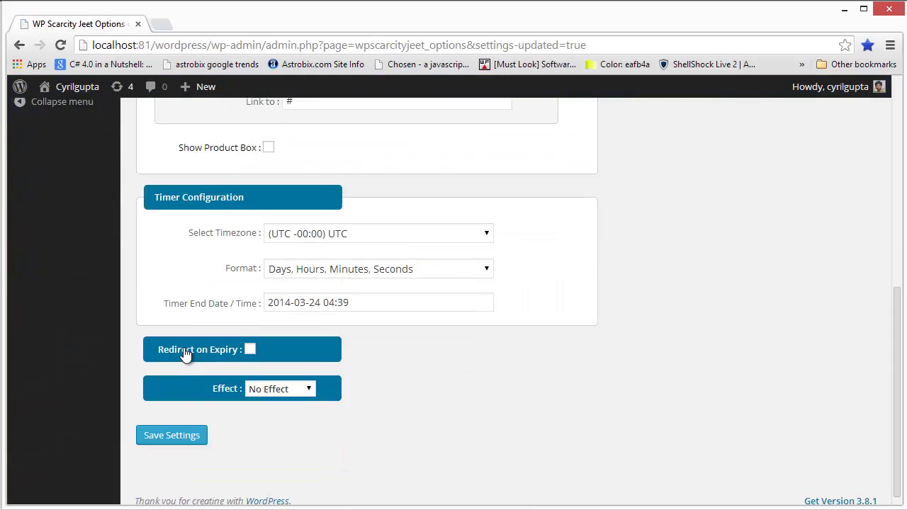
scroll(226, 302, up, 4)
scroll(221, 325, down, 2)
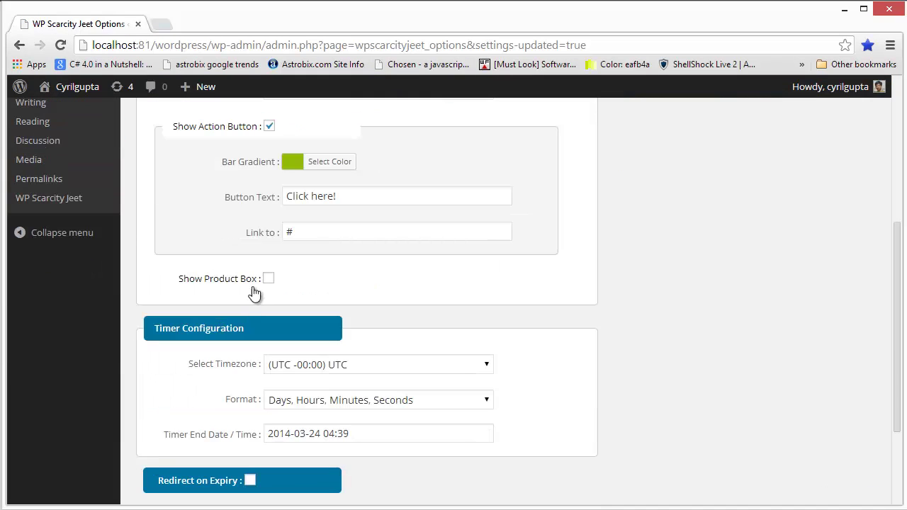
click(270, 278)
drag(290, 313, 577, 314)
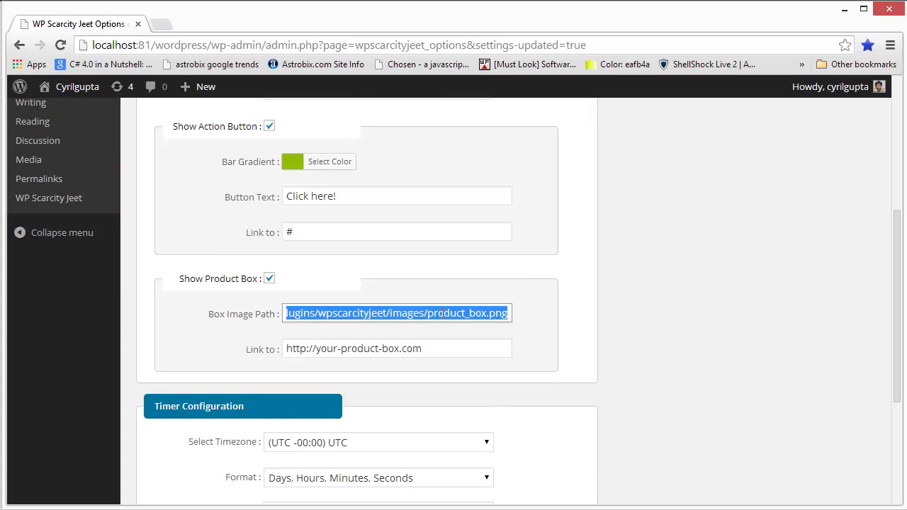
drag(455, 350, 23, 387)
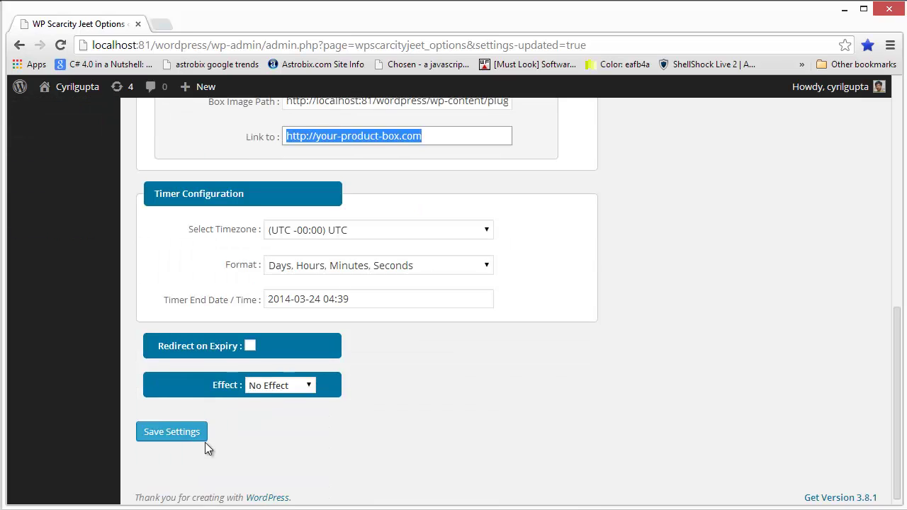
Save the restored product box setting and check the bar on the reloaded home page.
scroll(205, 442, down, 3)
click(185, 425)
key(alt+Tab)
key(F5)
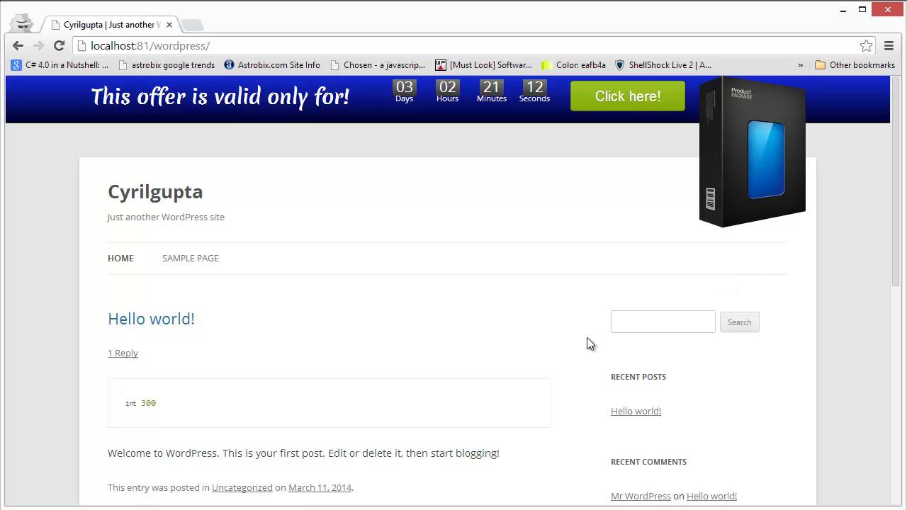
Browse the available timezones in the timer configuration without changing the selection.
key(alt+Tab)
scroll(314, 312, down, 6)
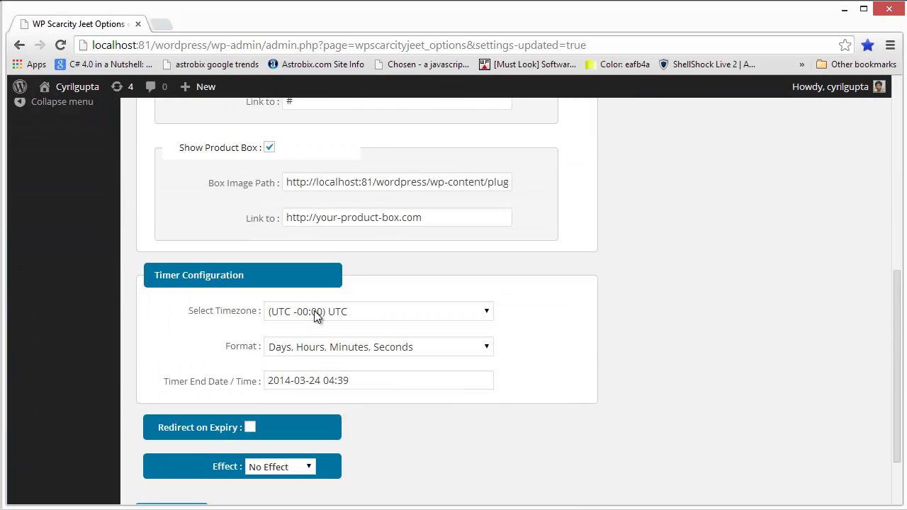
scroll(314, 315, down, 1)
click(332, 242)
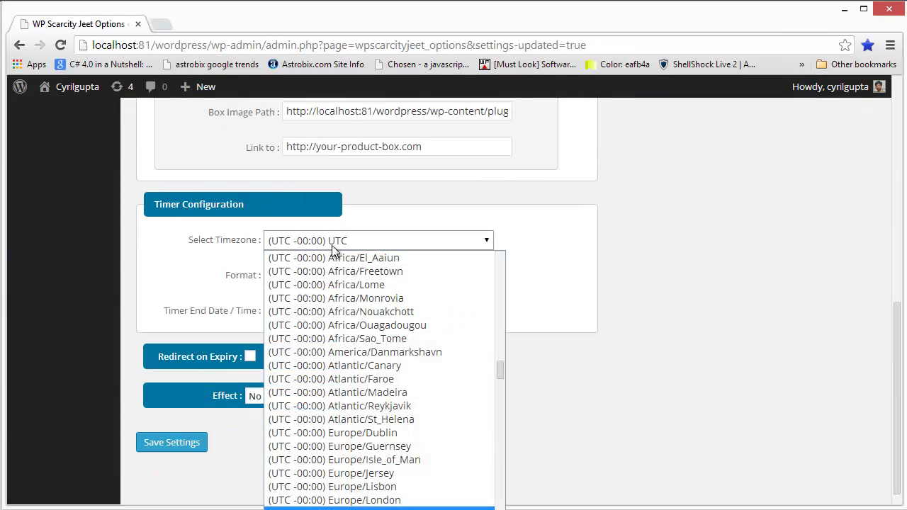
scroll(499, 349, up, 10)
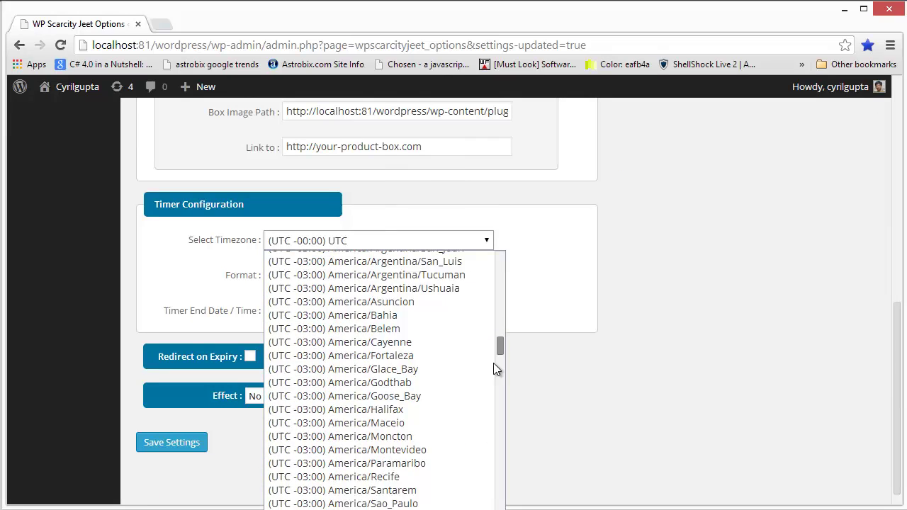
scroll(489, 354, down, 10)
click(372, 244)
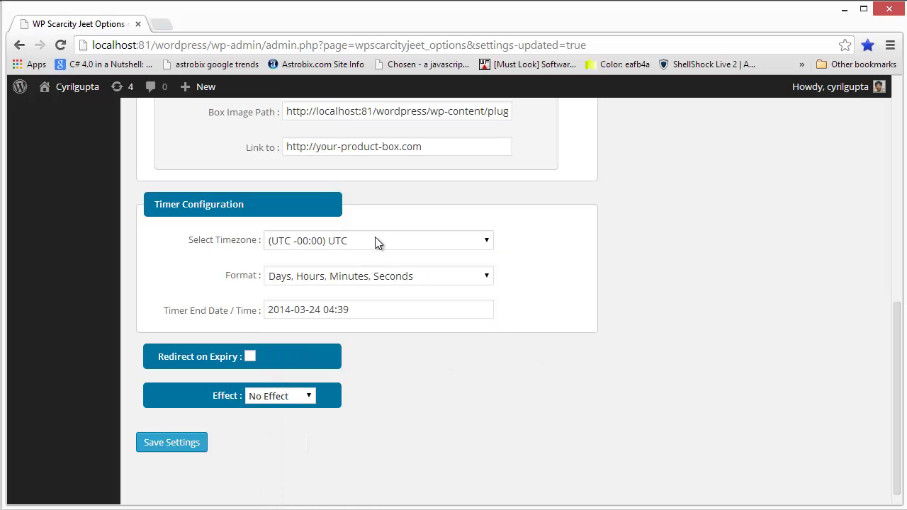
Set the timer's format to "Hours, Minutes, Seconds".
click(362, 281)
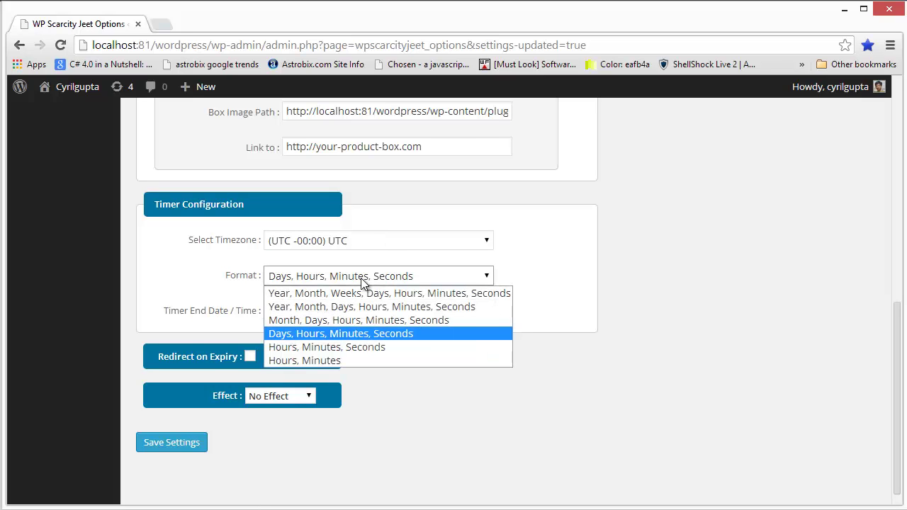
click(345, 334)
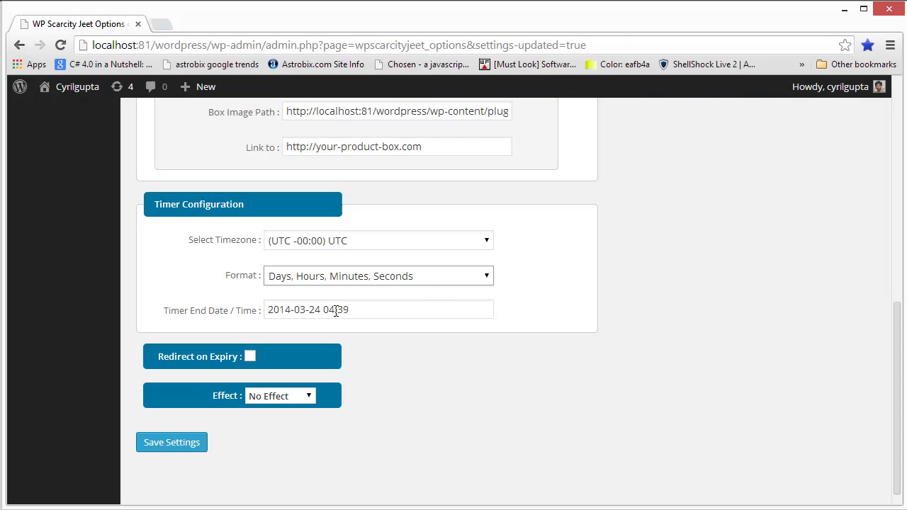
click(339, 278)
click(316, 345)
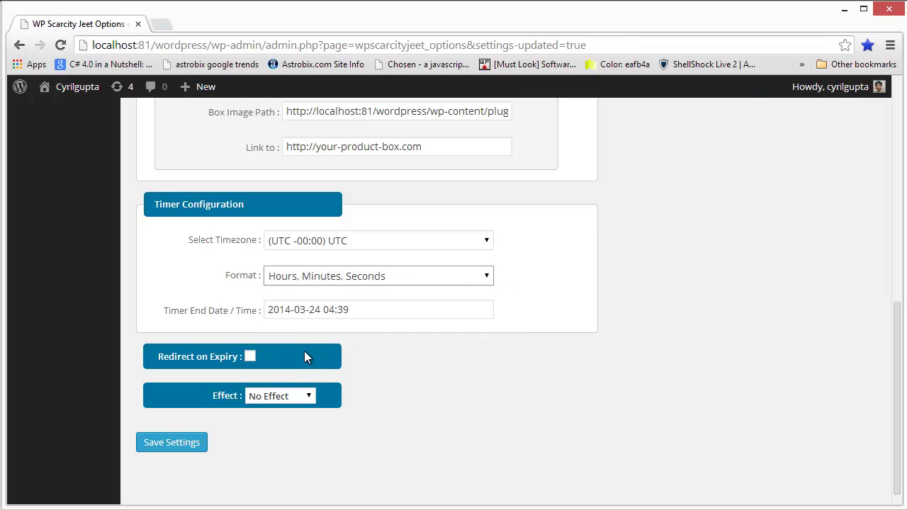
Save the settings and check the countdown format on the reloaded home page.
scroll(305, 355, down, 1)
click(172, 425)
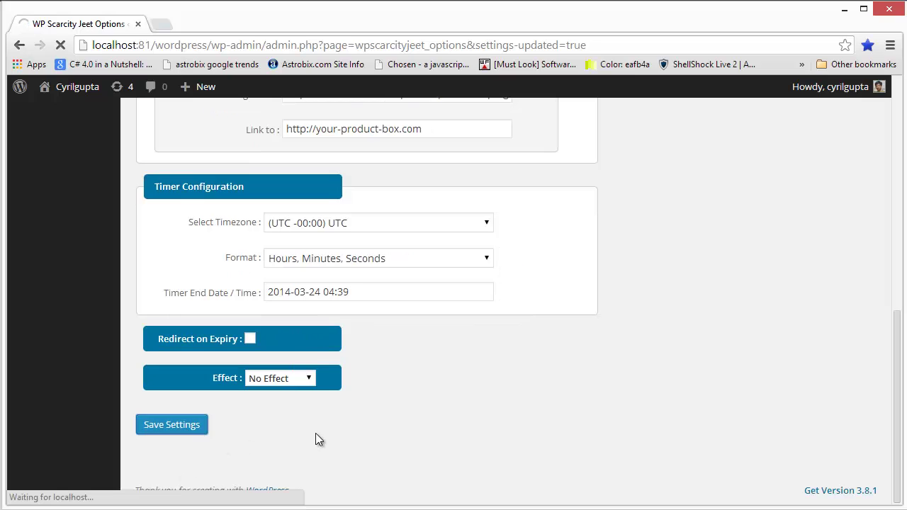
key(alt+Tab)
key(F5)
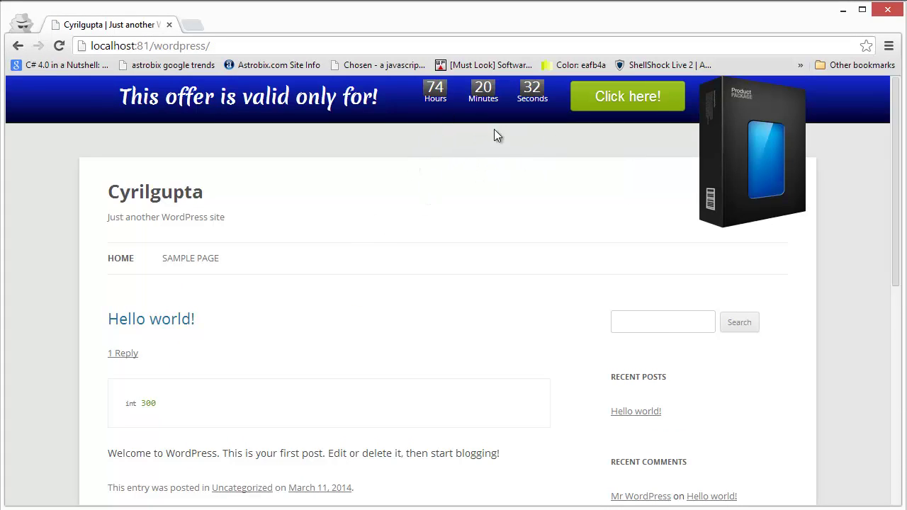
Set the bar's effect to Slide In in the plugin options and examine its Delay and Transition Time fields.
key(alt+Tab)
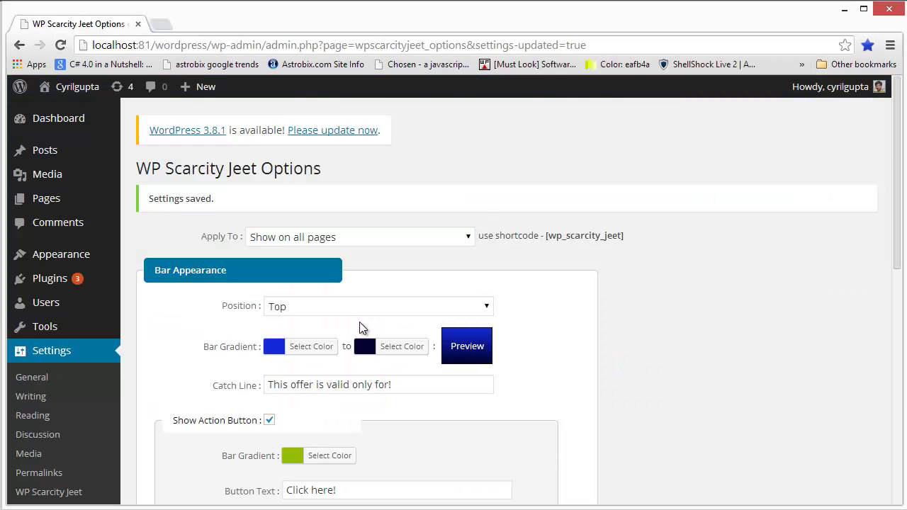
scroll(354, 326, down, 7)
scroll(258, 346, down, 1)
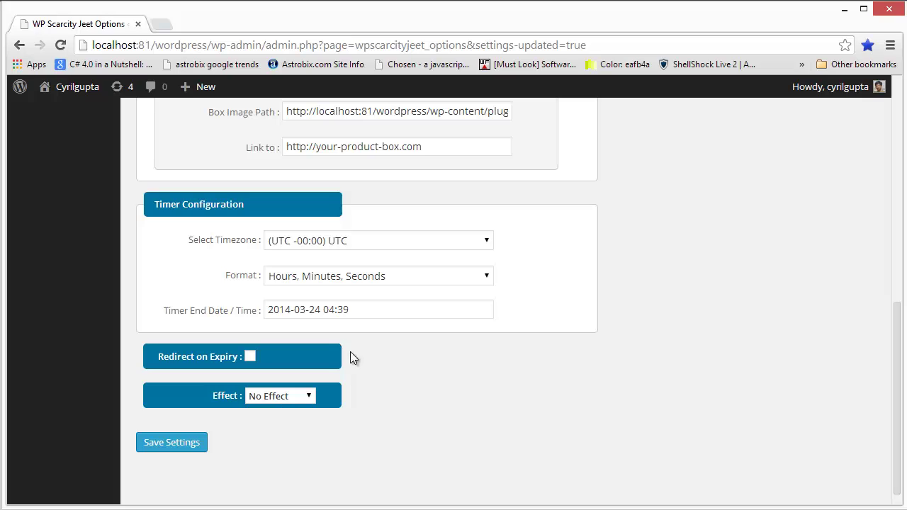
click(285, 399)
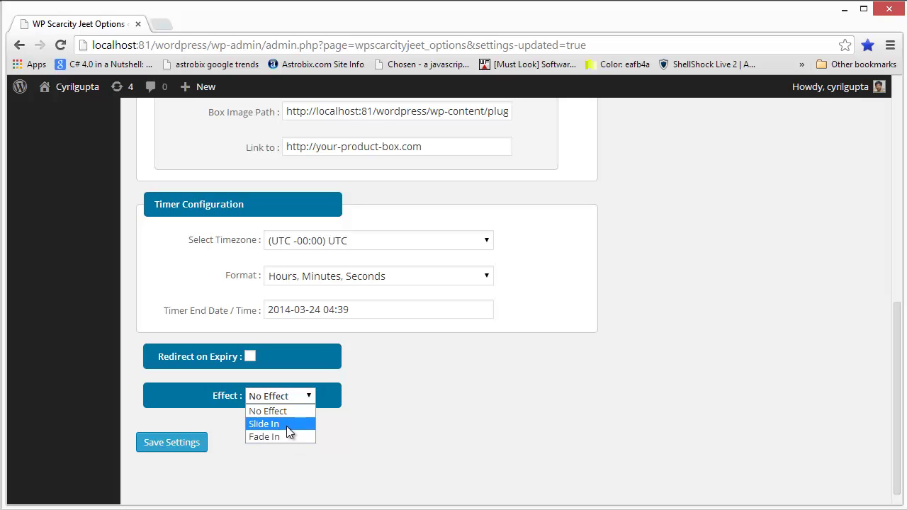
click(287, 426)
scroll(366, 434, down, 2)
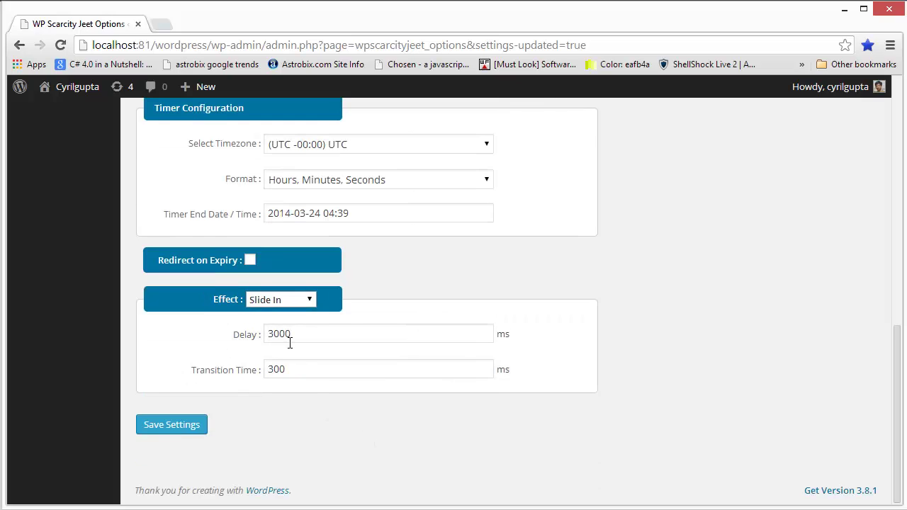
drag(269, 334, 298, 334)
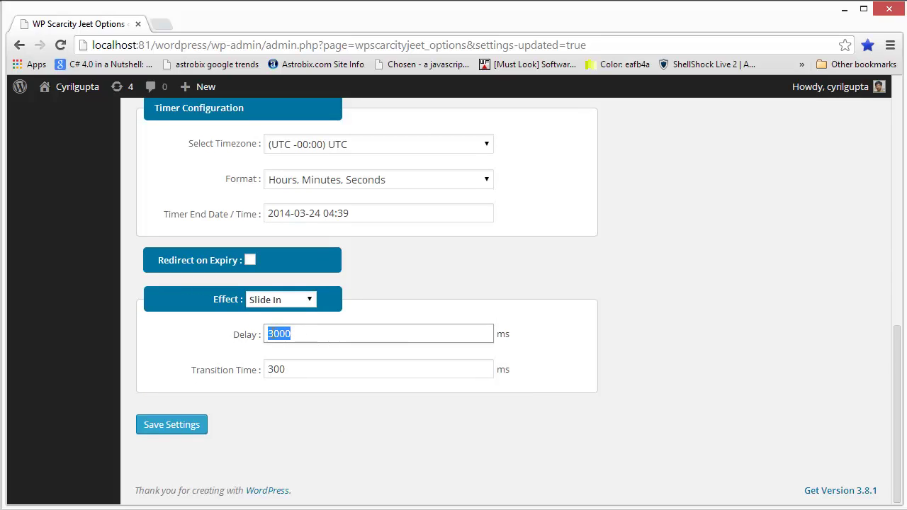
click(272, 368)
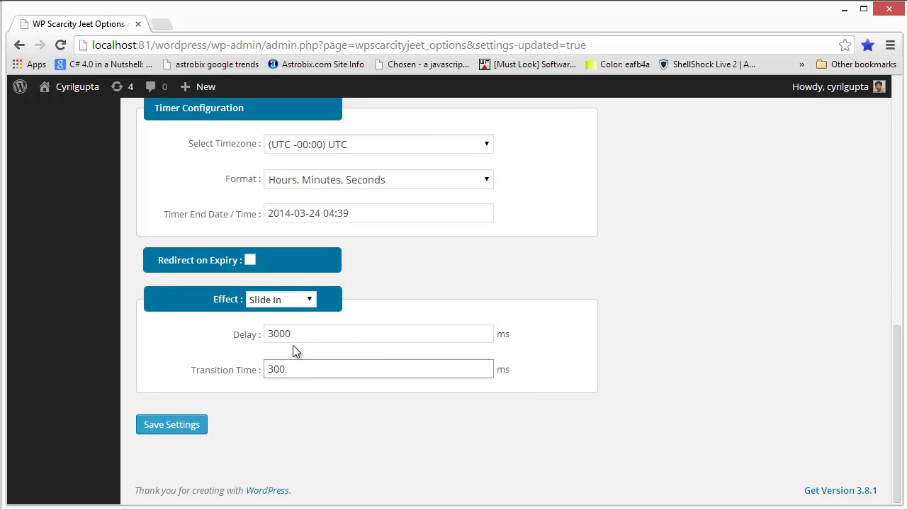
Save the settings and check the Slide In effect by reloading the WordPress site's home page.
click(198, 426)
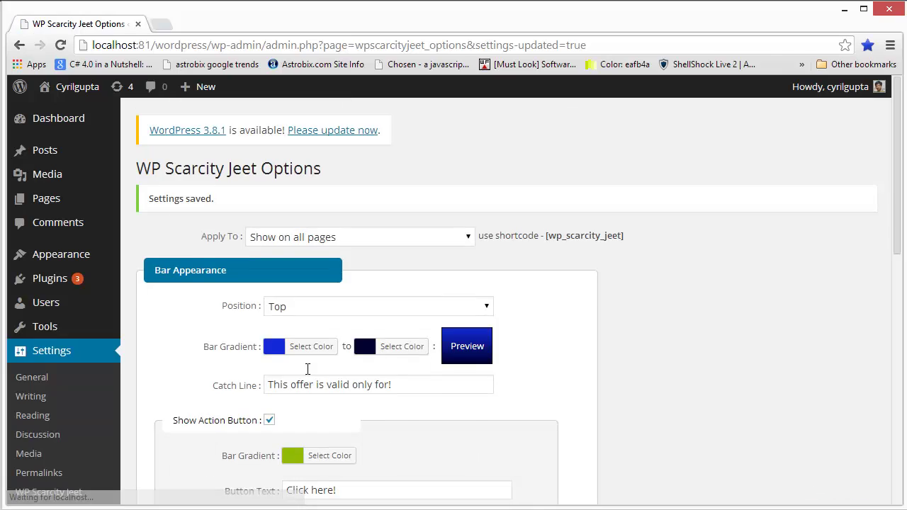
key(alt+Tab)
key(F5)
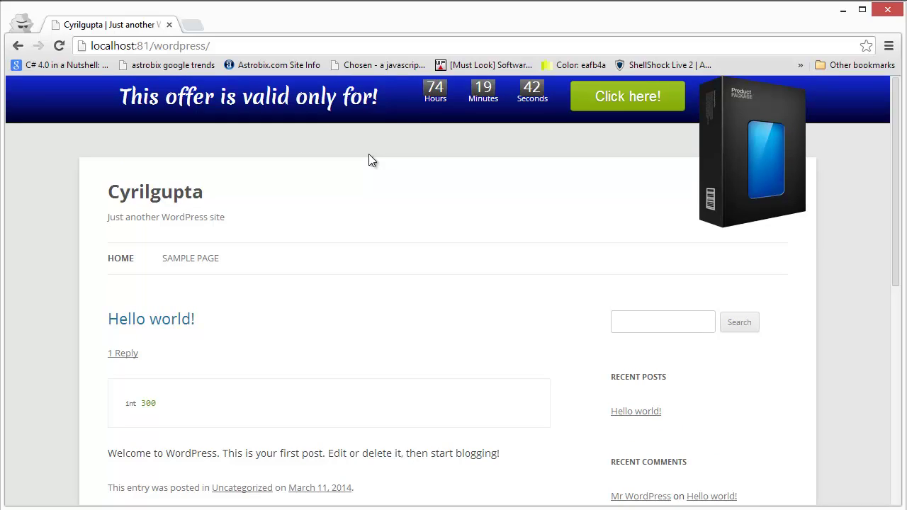
key(F5)
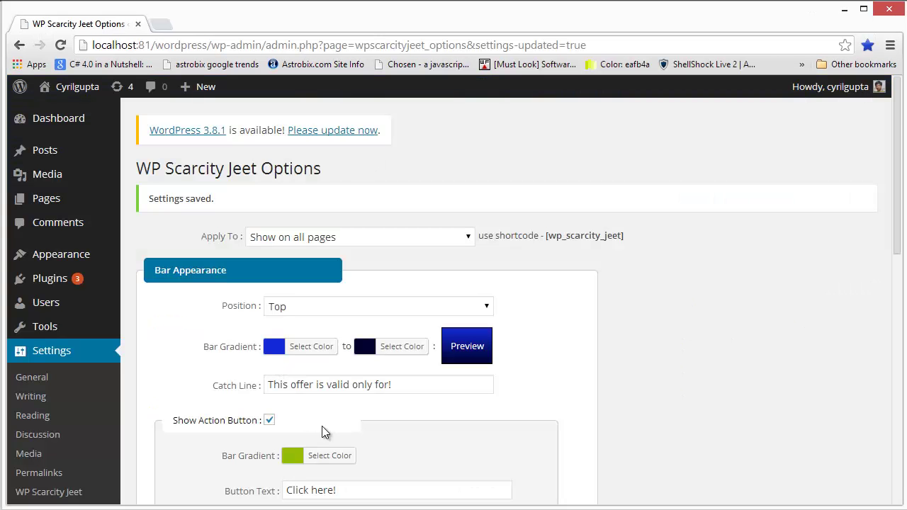
Set the bar's effect to Fade In in the plugin options, save, and reload the home page to check it.
scroll(324, 432, down, 10)
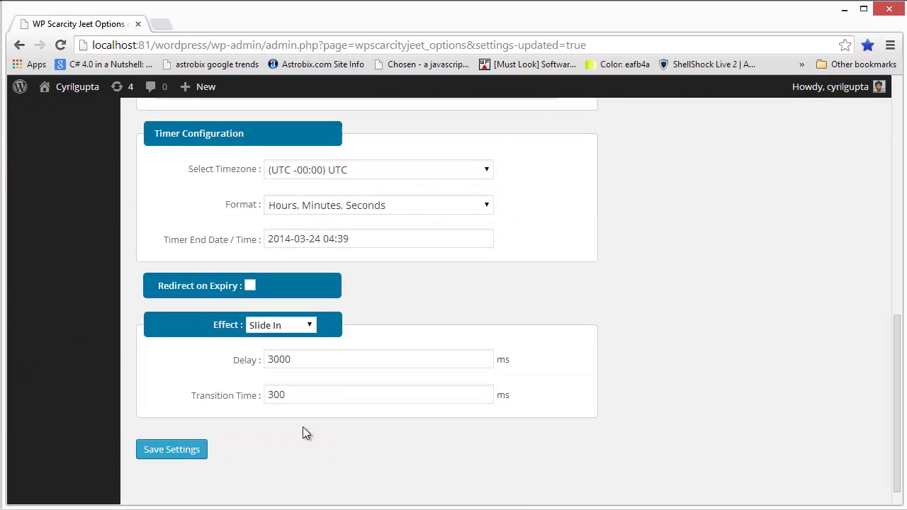
click(278, 326)
click(273, 366)
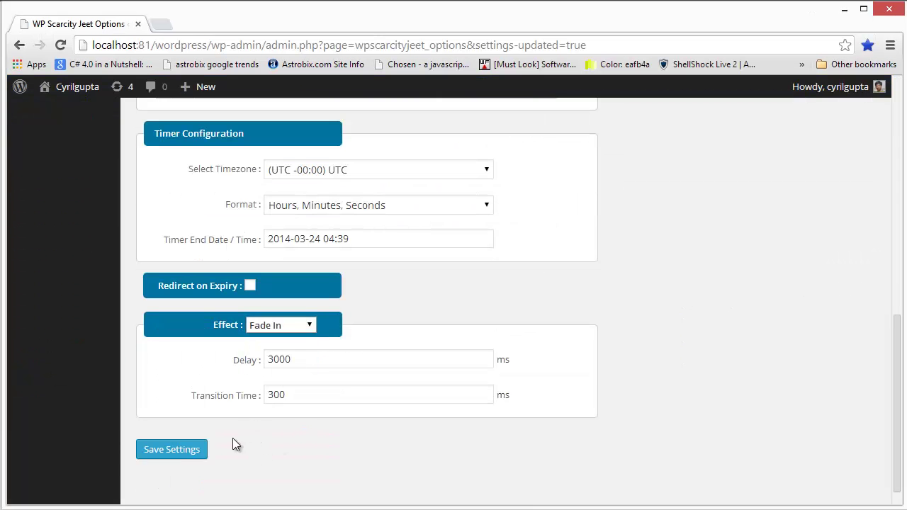
click(188, 454)
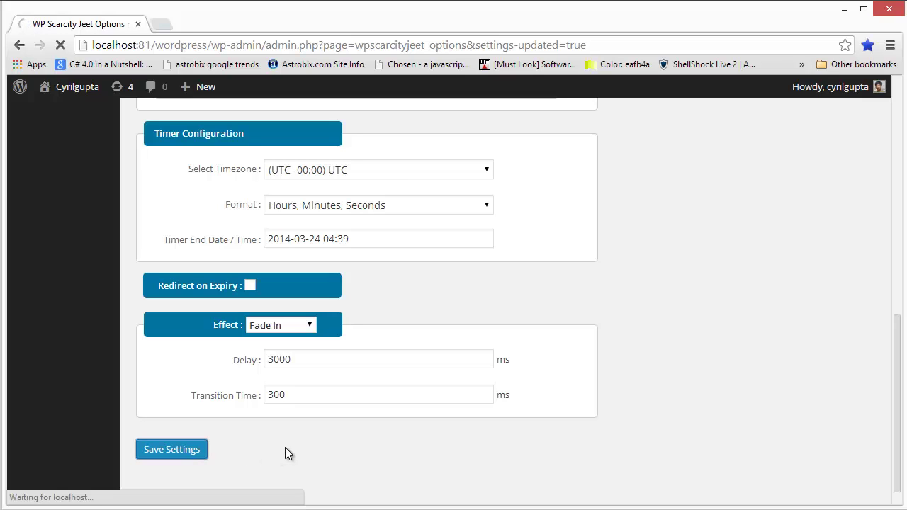
key(alt+Tab)
key(F5)
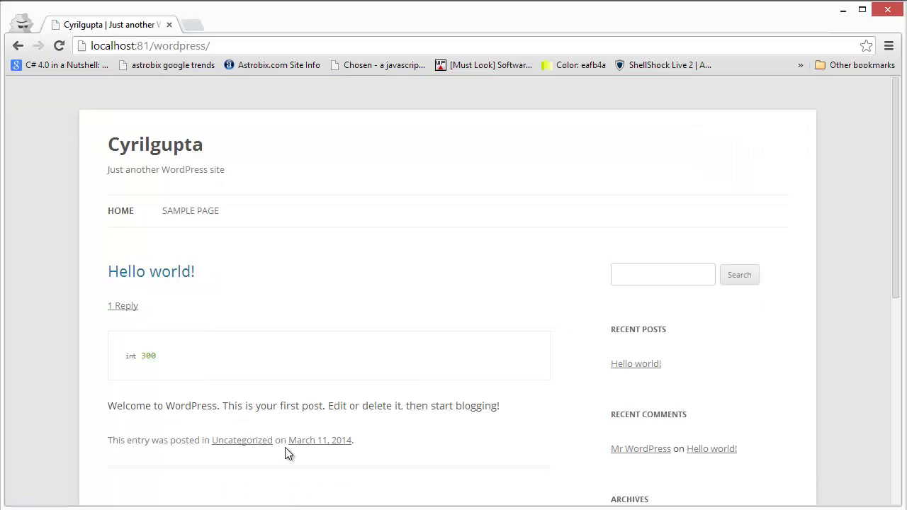
Set the Fade In effect's Transition Time to 1000 ms, save, and check the bar on the reloaded home page.
key(alt+Tab)
scroll(266, 440, down, 10)
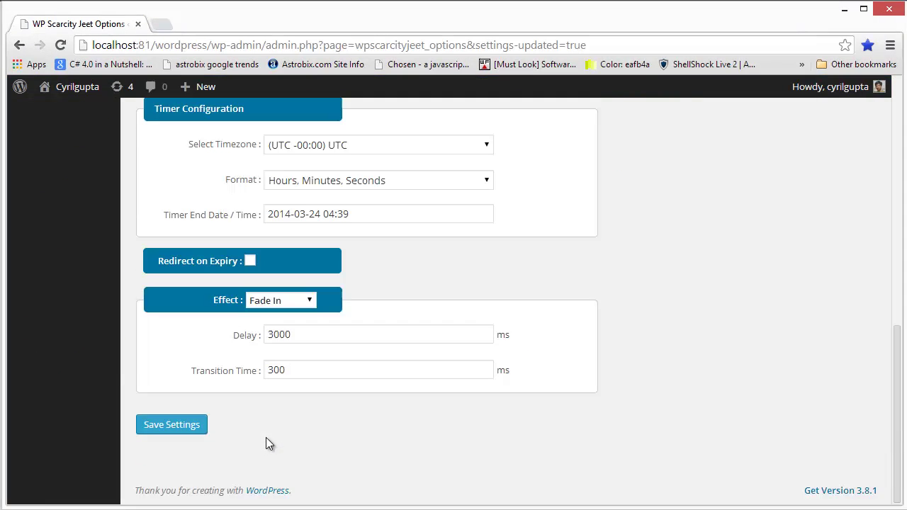
click(276, 370)
key(shift+Home)
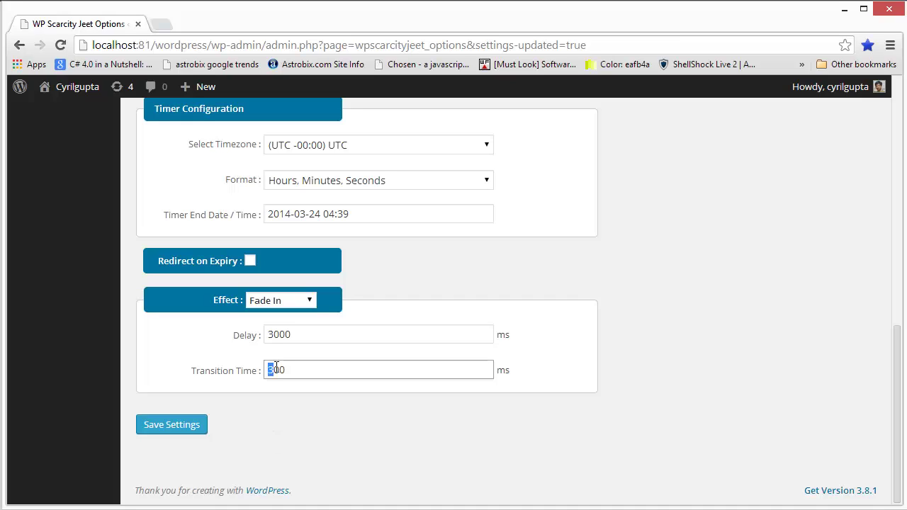
text(10)
click(187, 430)
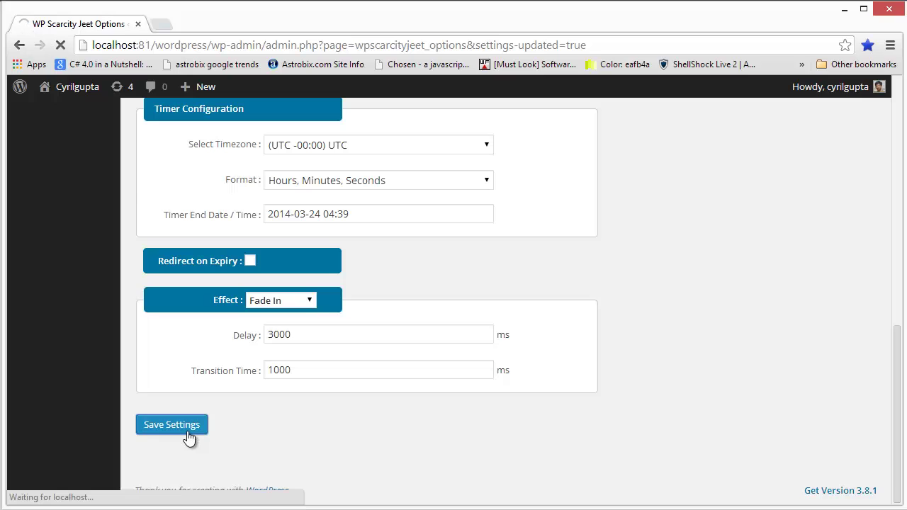
key(alt+Tab)
key(F5)
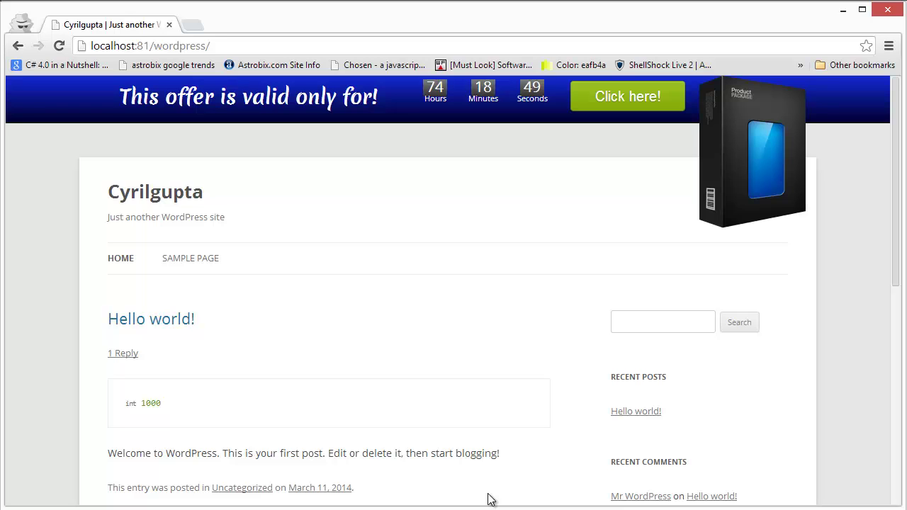
Set the action button's color to the orange swatch #dd9933 in the plugin options.
key(alt+Tab)
scroll(506, 392, down, 3)
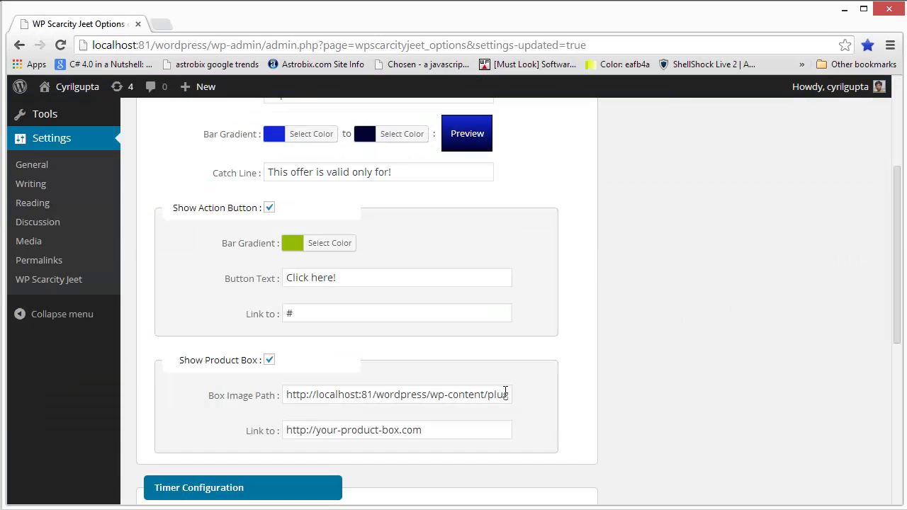
scroll(506, 392, up, 3)
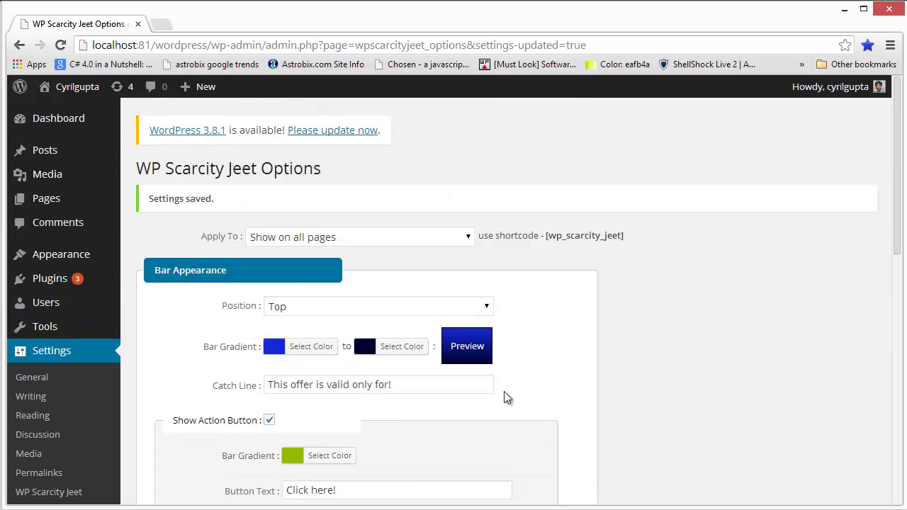
key(alt+Tab)
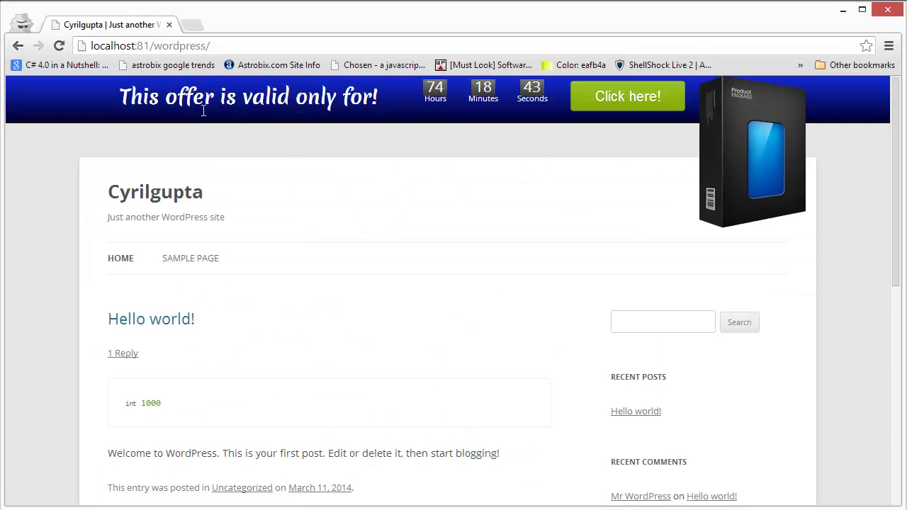
key(alt+Tab)
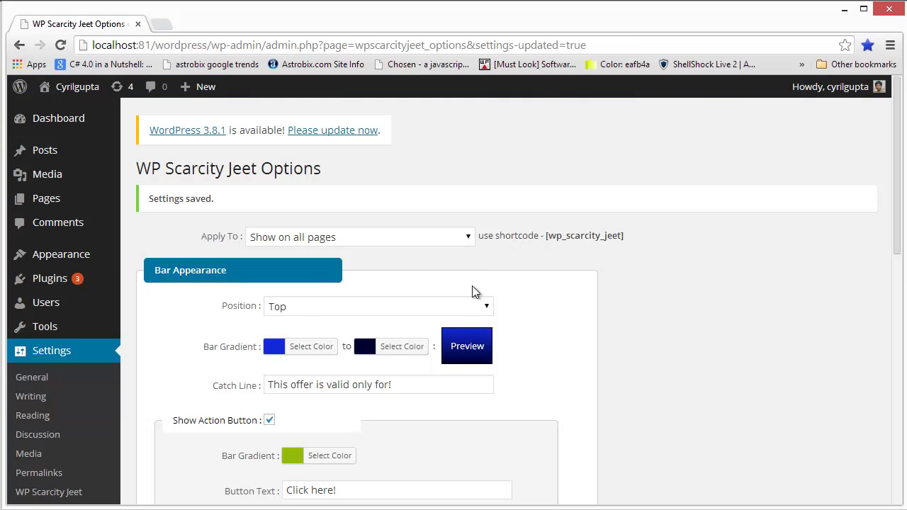
scroll(473, 289, down, 3)
click(294, 246)
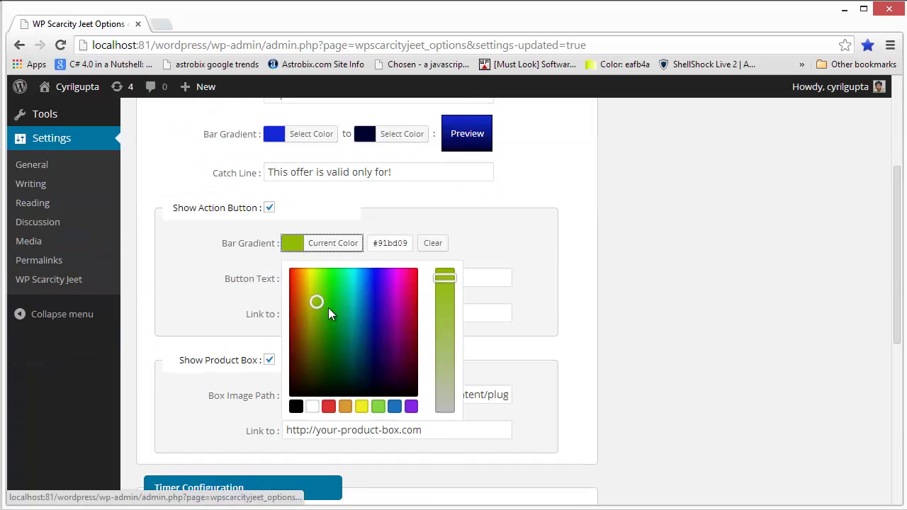
click(344, 407)
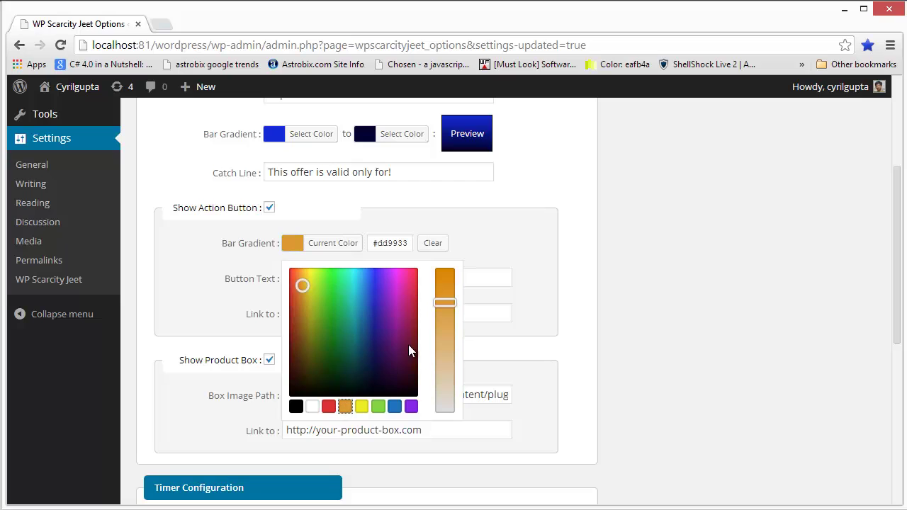
click(584, 297)
Save the settings and check the action button's color on the reloaded home page.
scroll(303, 313, down, 4)
scroll(238, 389, down, 2)
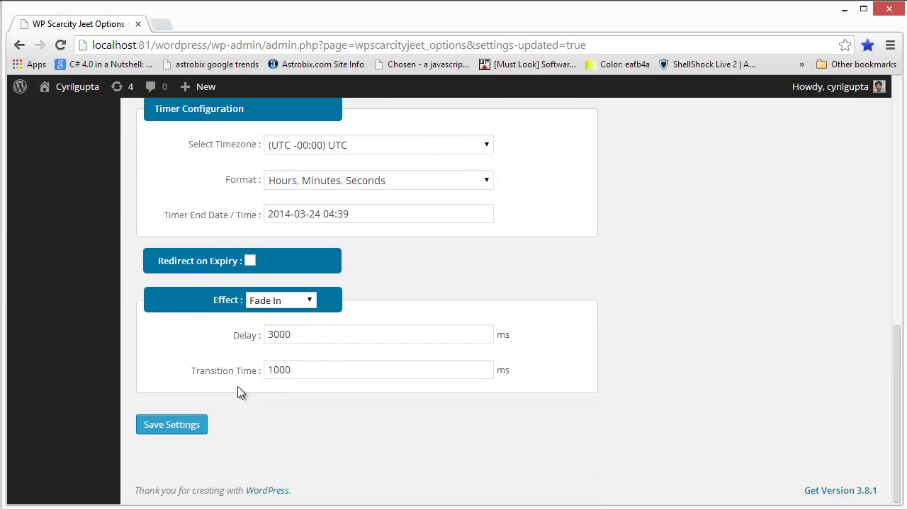
click(176, 425)
key(alt+Tab)
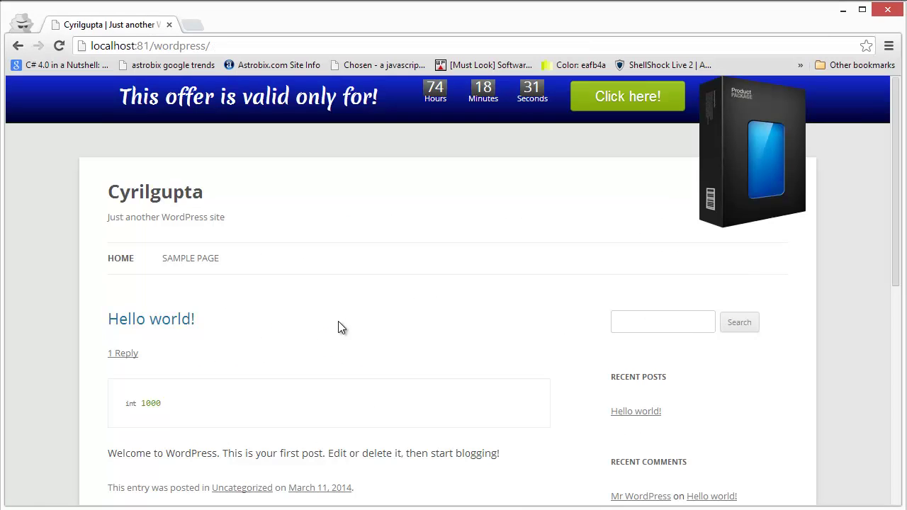
key(F5)
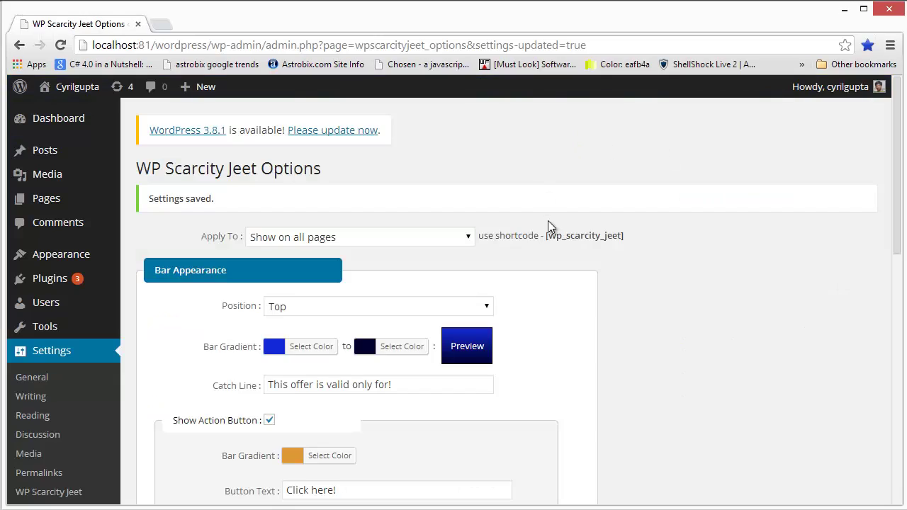
Review the plugin's bar appearance, action button, product box and timer settings.
scroll(598, 288, down, 3)
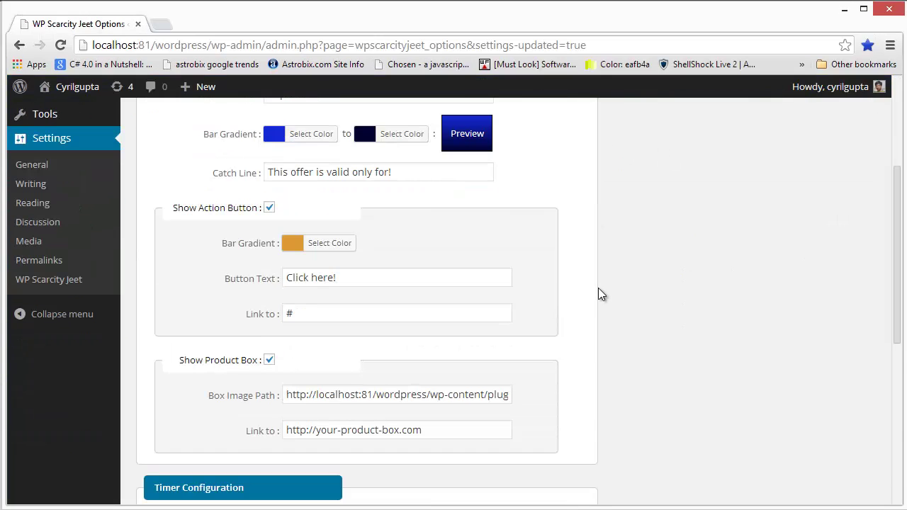
scroll(598, 288, down, 2)
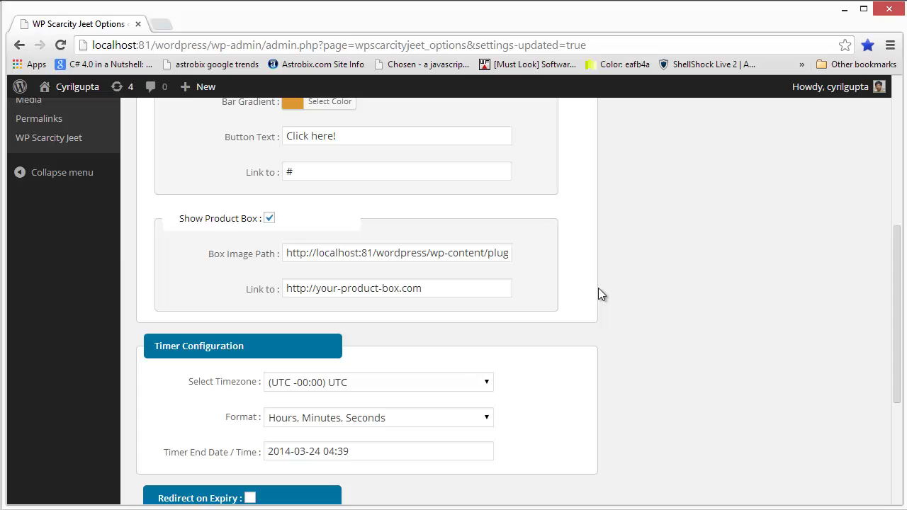
scroll(598, 288, up, 5)
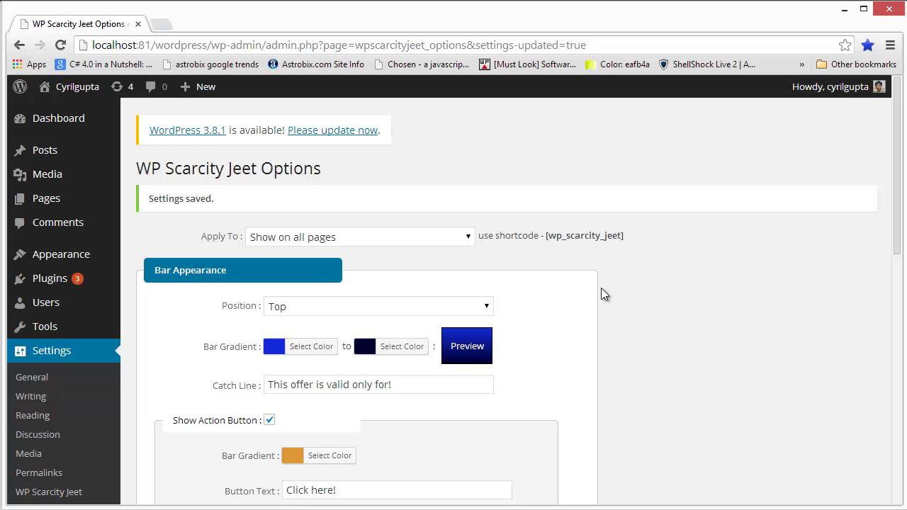
scroll(601, 288, down, 1)
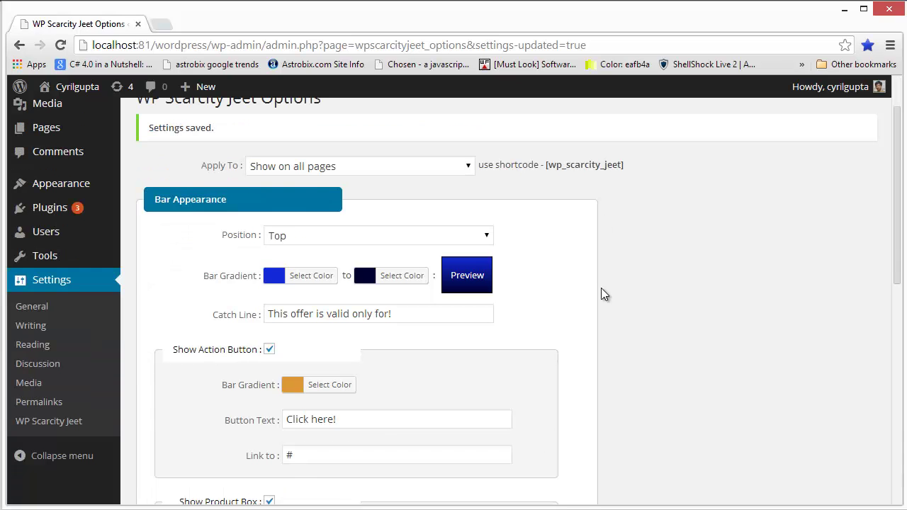
scroll(601, 295, up, 1)
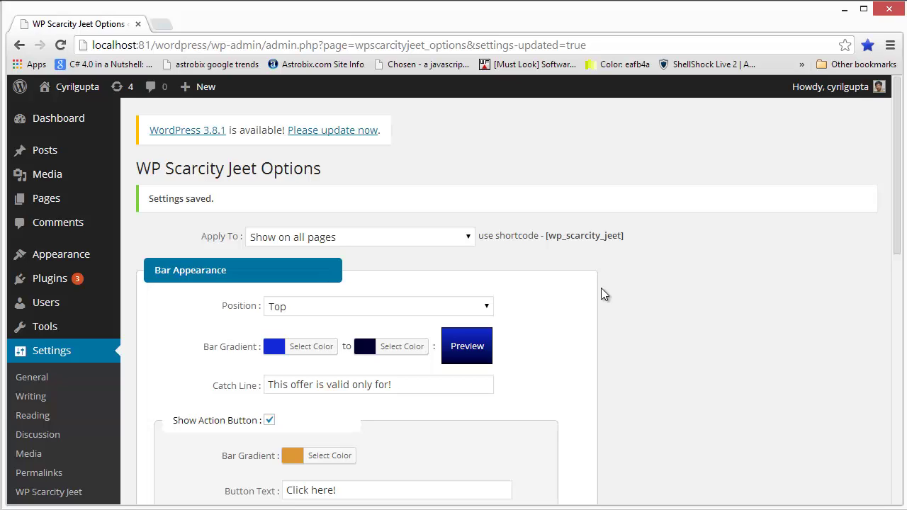
Try the Redirect on Expiry option, inspect its Redirect URL field, and turn the option off again.
scroll(601, 288, down, 5)
scroll(336, 347, down, 1)
scroll(336, 347, down, 2)
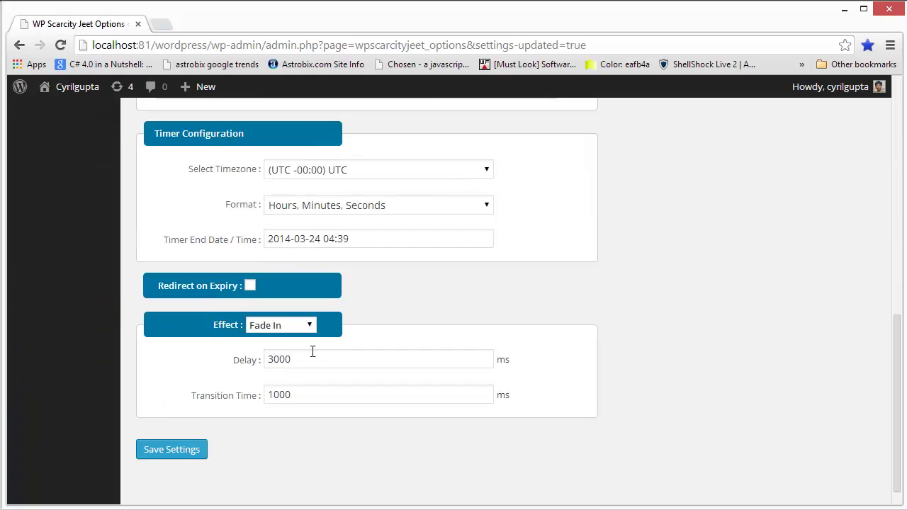
click(251, 288)
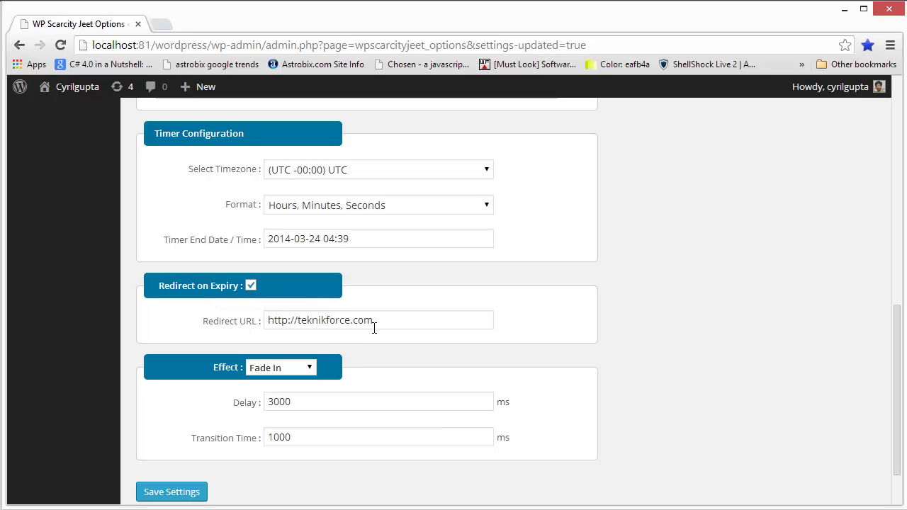
drag(401, 319, 267, 320)
scroll(537, 374, up, 3)
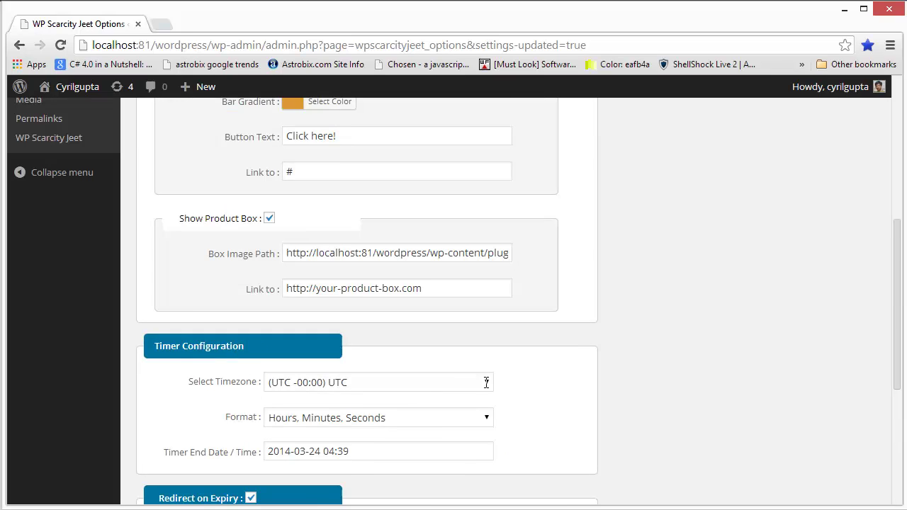
scroll(486, 383, down, 1)
click(250, 428)
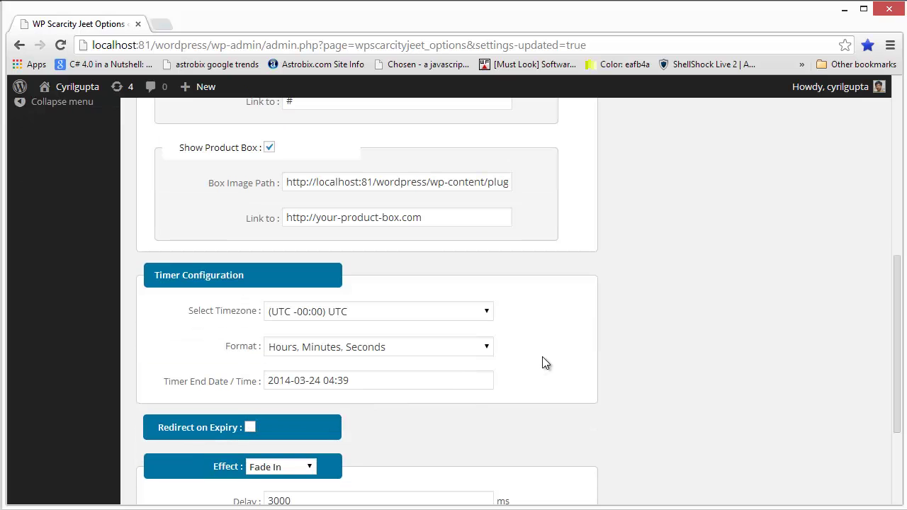
Save the plugin settings and switch back to the site's home page.
scroll(413, 366, down, 2)
scroll(270, 435, up, 1)
scroll(241, 461, down, 1)
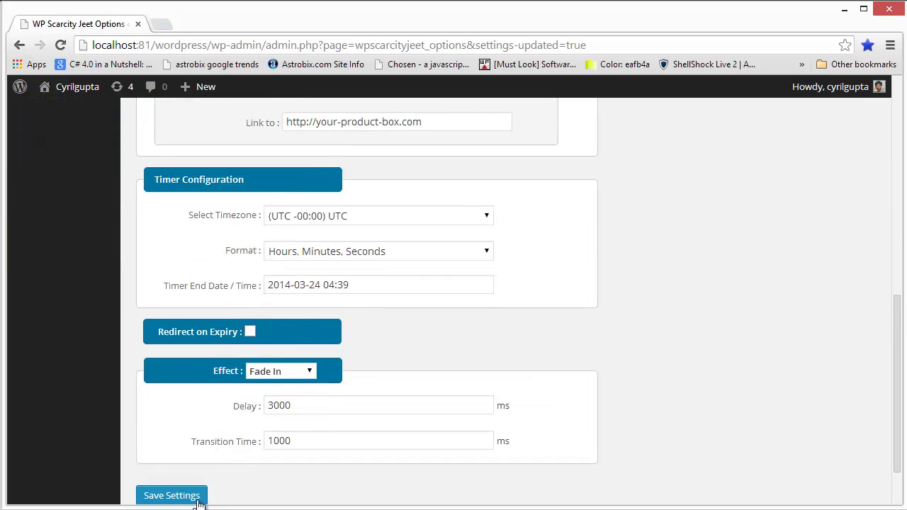
click(171, 496)
key(alt+Tab)
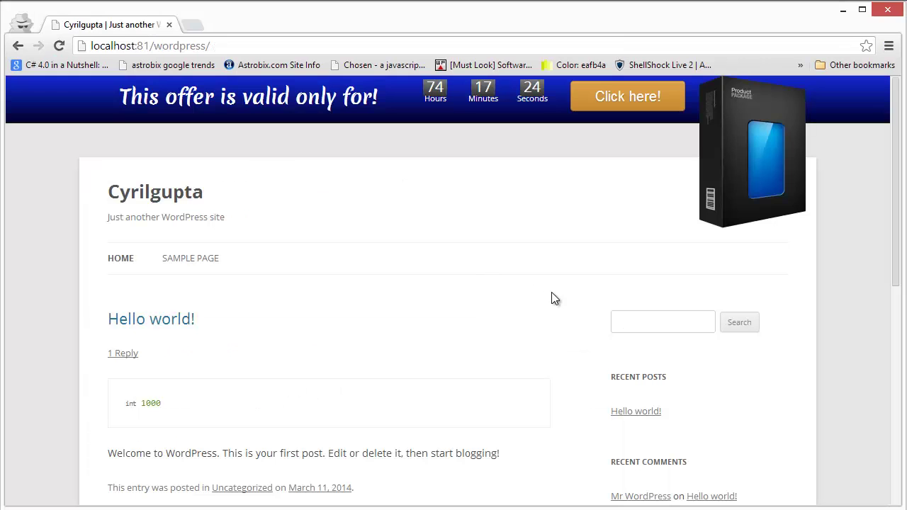